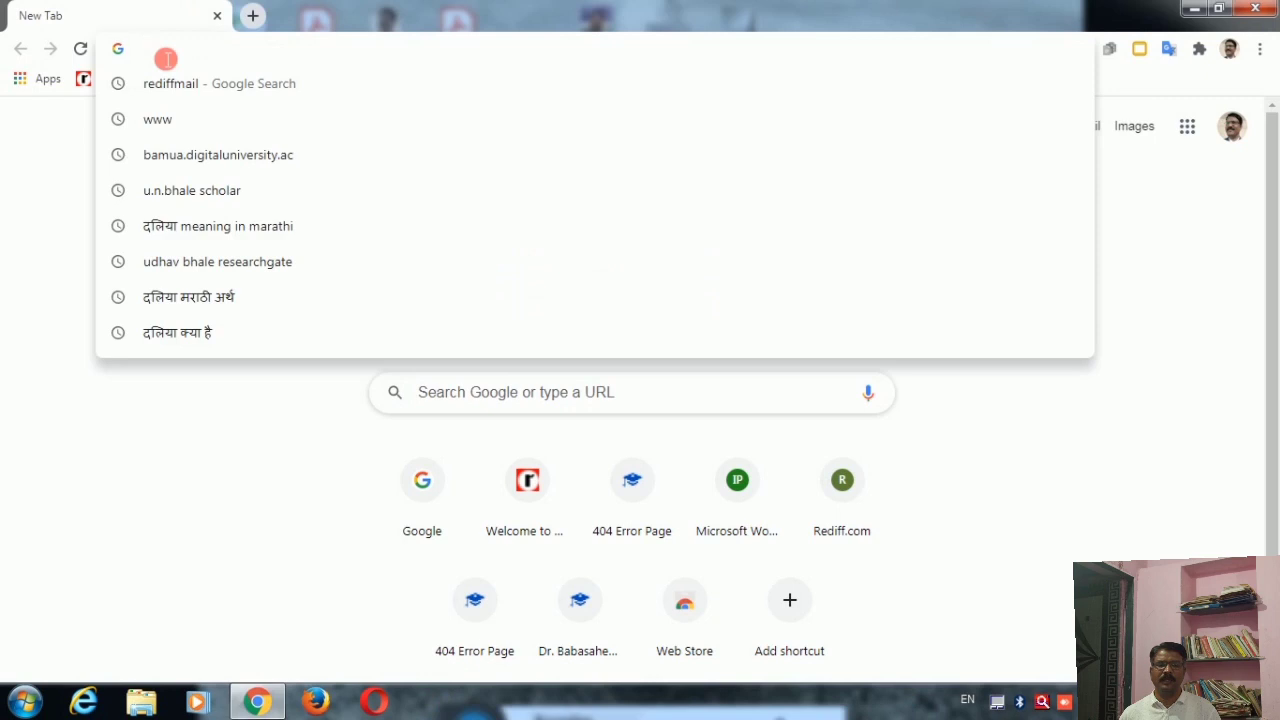
Step: Search Google for bamua.digitaluniversity.ac and open the BAMU Digital University site
{"action": "type", "text": "www.google.com"}
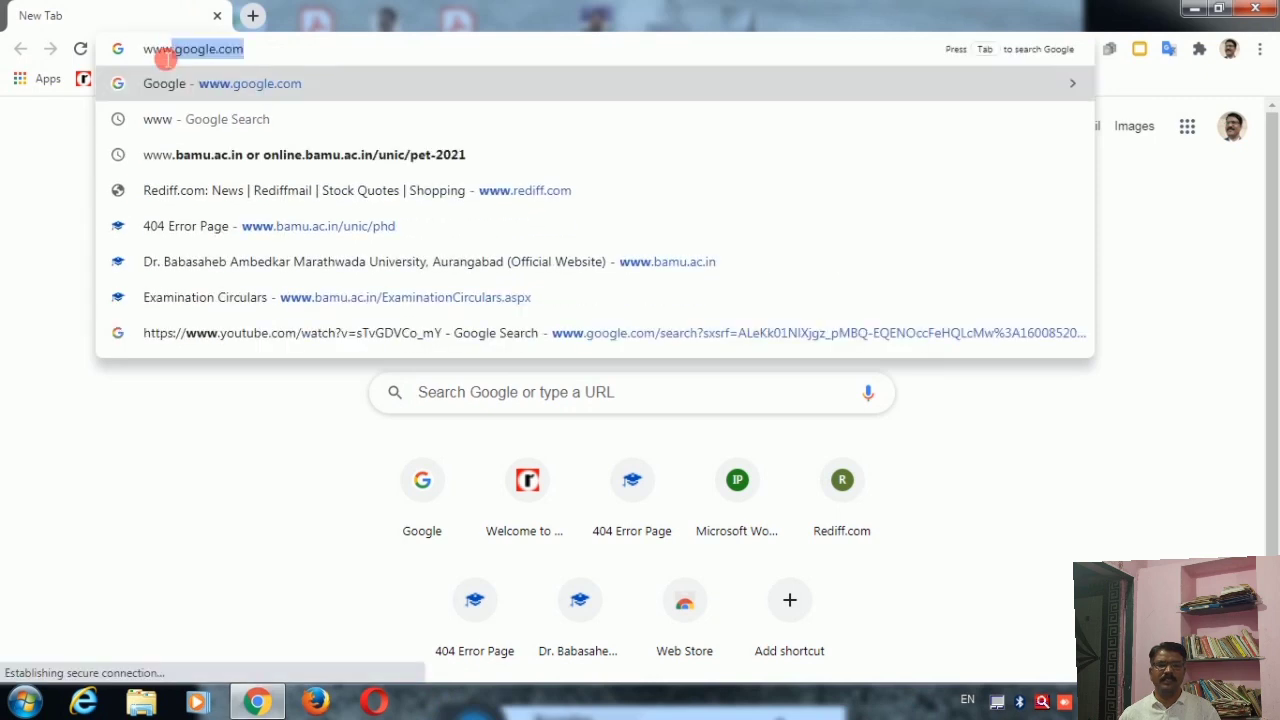
{"action": "key", "text": "Return"}
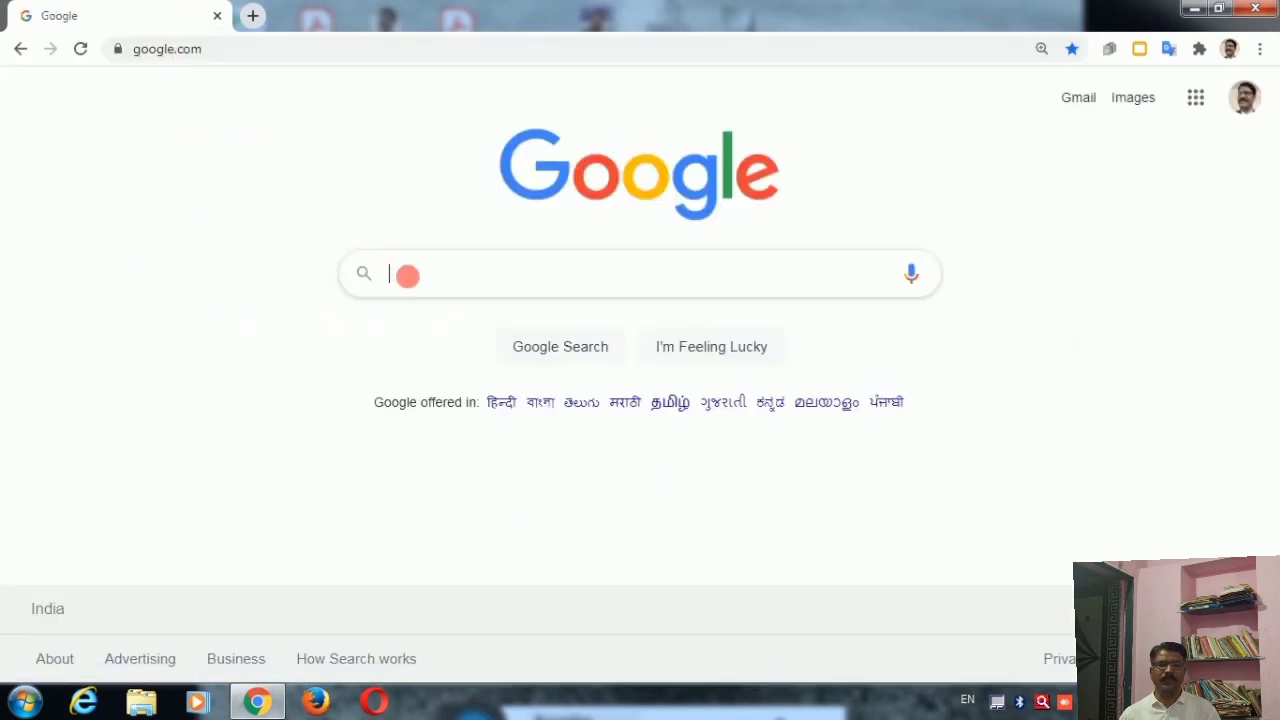
{"action": "left_click", "coordinate": [409, 279]}
{"action": "left_click", "coordinate": [424, 349]}
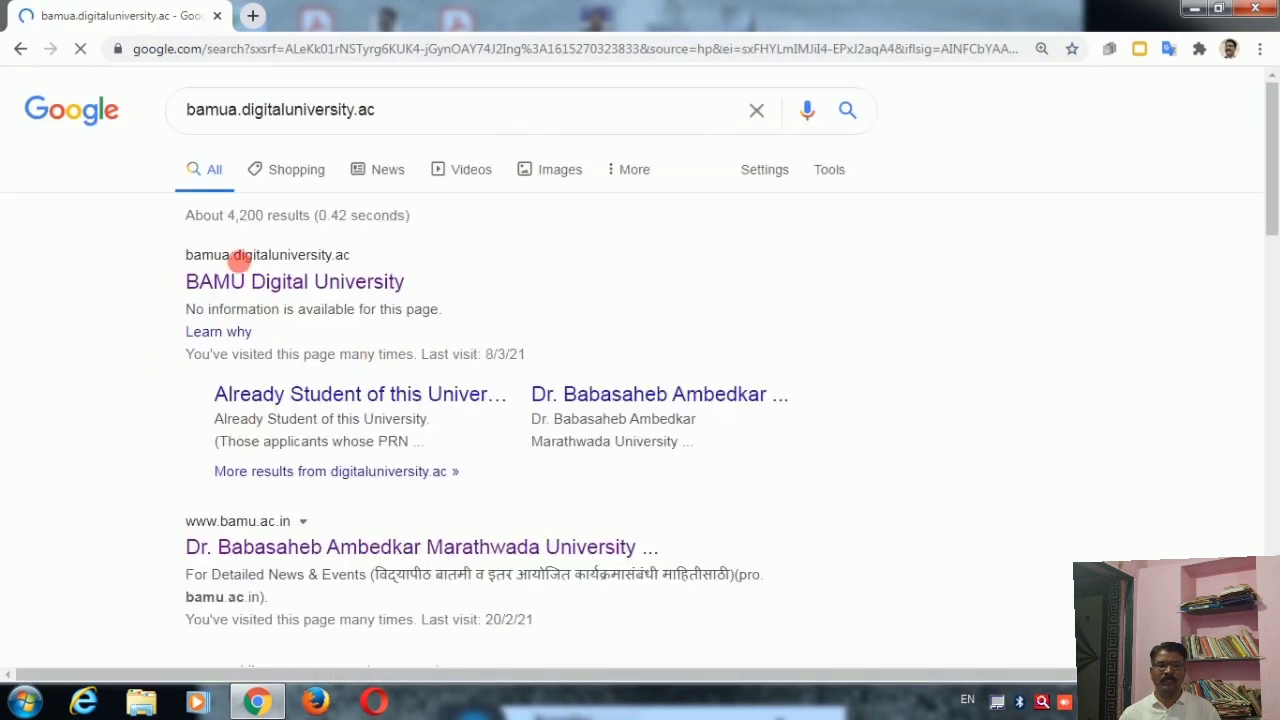
{"action": "left_click", "coordinate": [253, 284]}
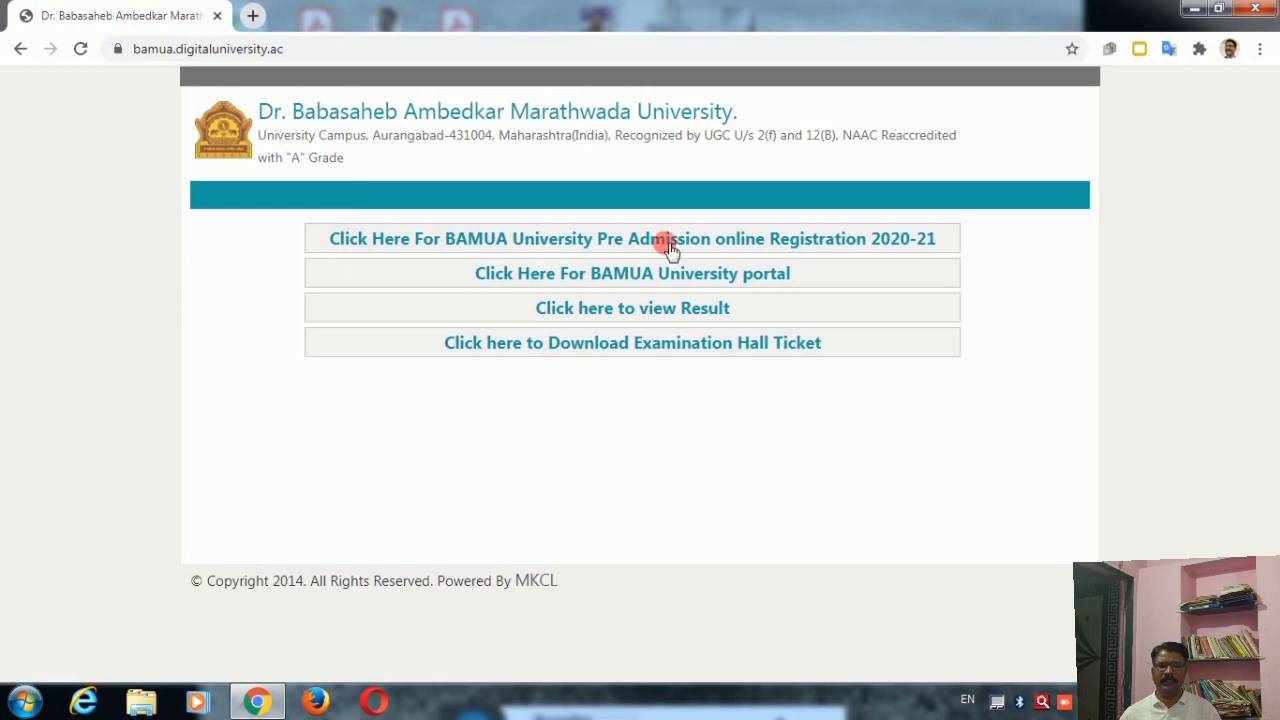
Step: Go from the University portal's login page to its Forgot Password recovery page
{"action": "left_click", "coordinate": [522, 270]}
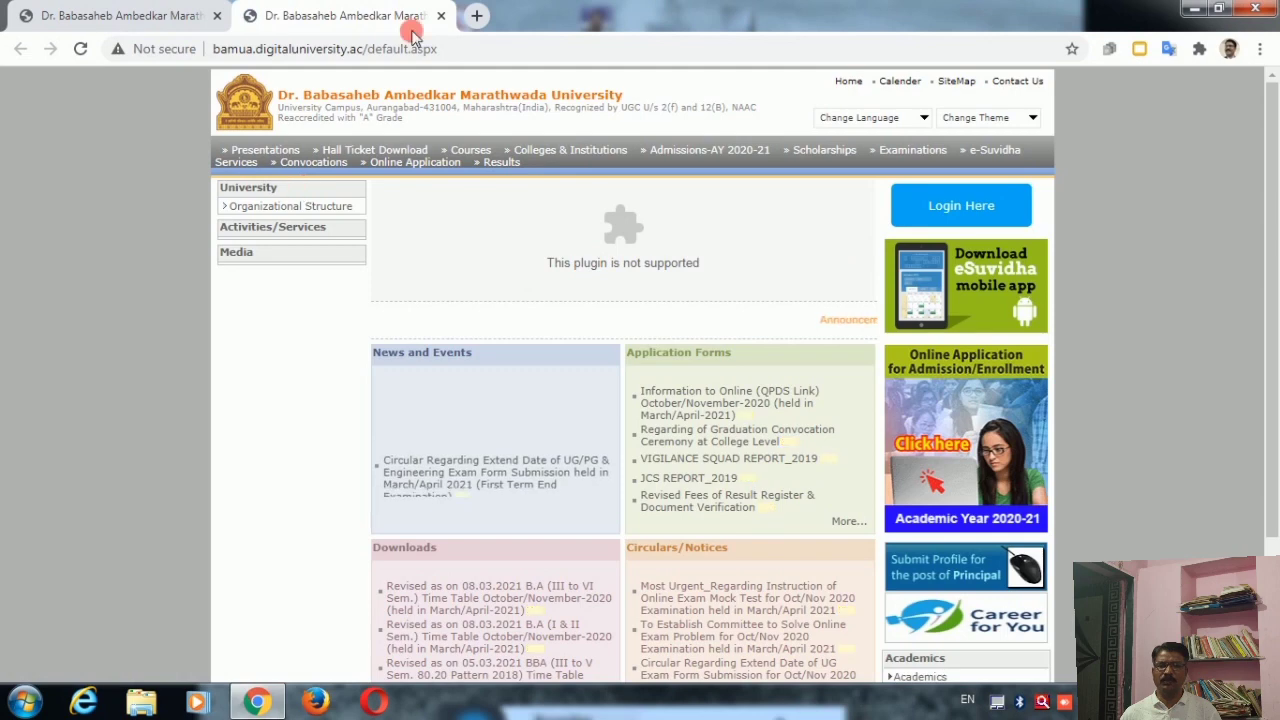
{"action": "left_click", "coordinate": [952, 210]}
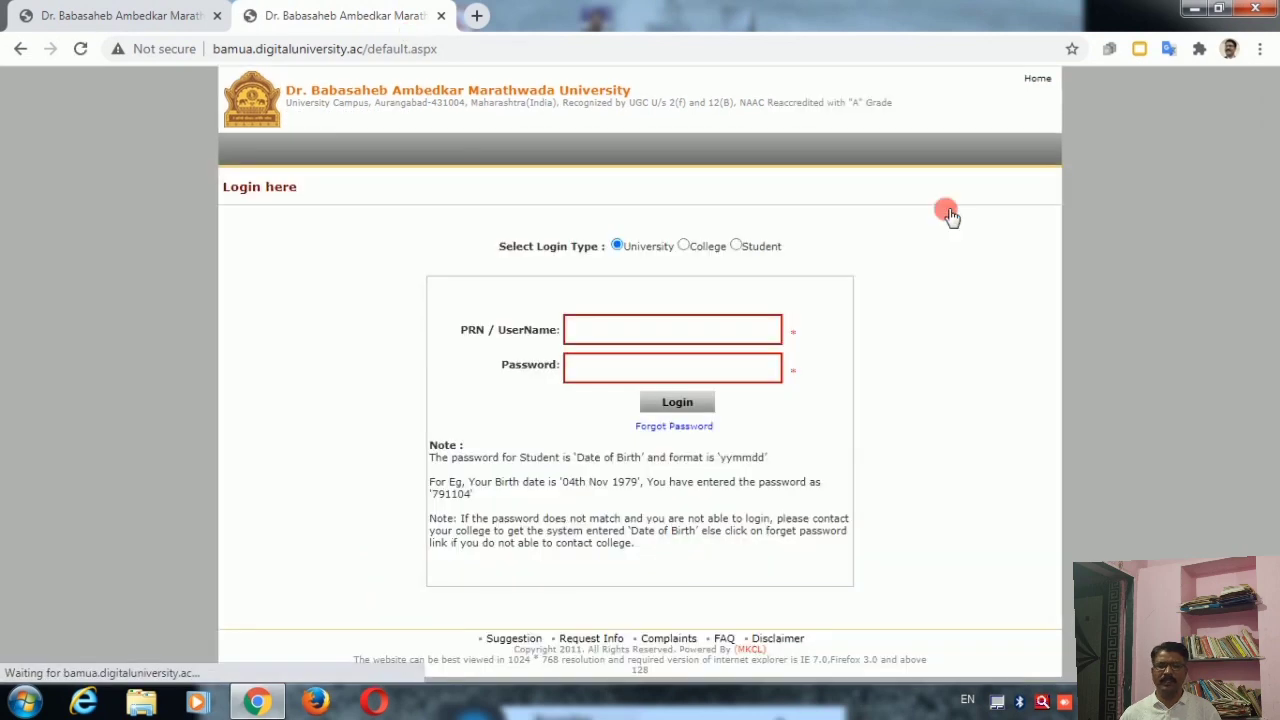
{"action": "left_click", "coordinate": [672, 428]}
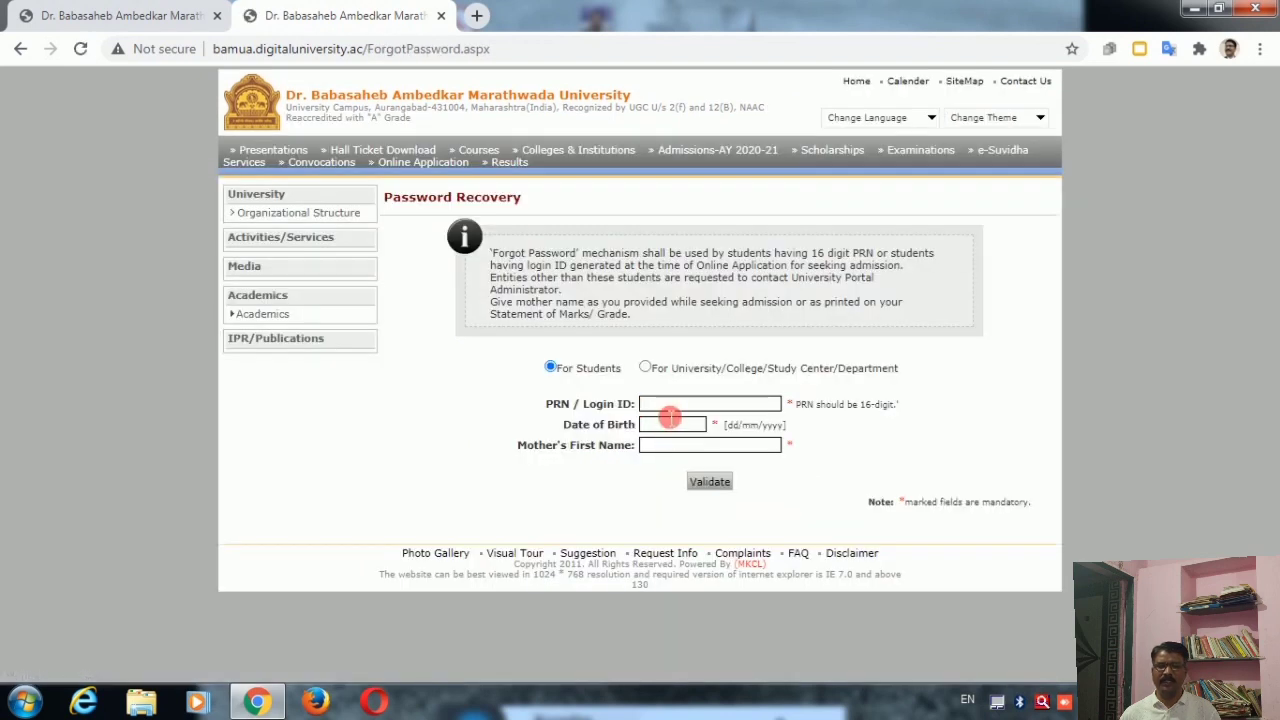
Step: Fill the Password Recovery form with the student's PRN, date of birth and mother's first name, then validate
{"action": "left_click", "coordinate": [667, 409]}
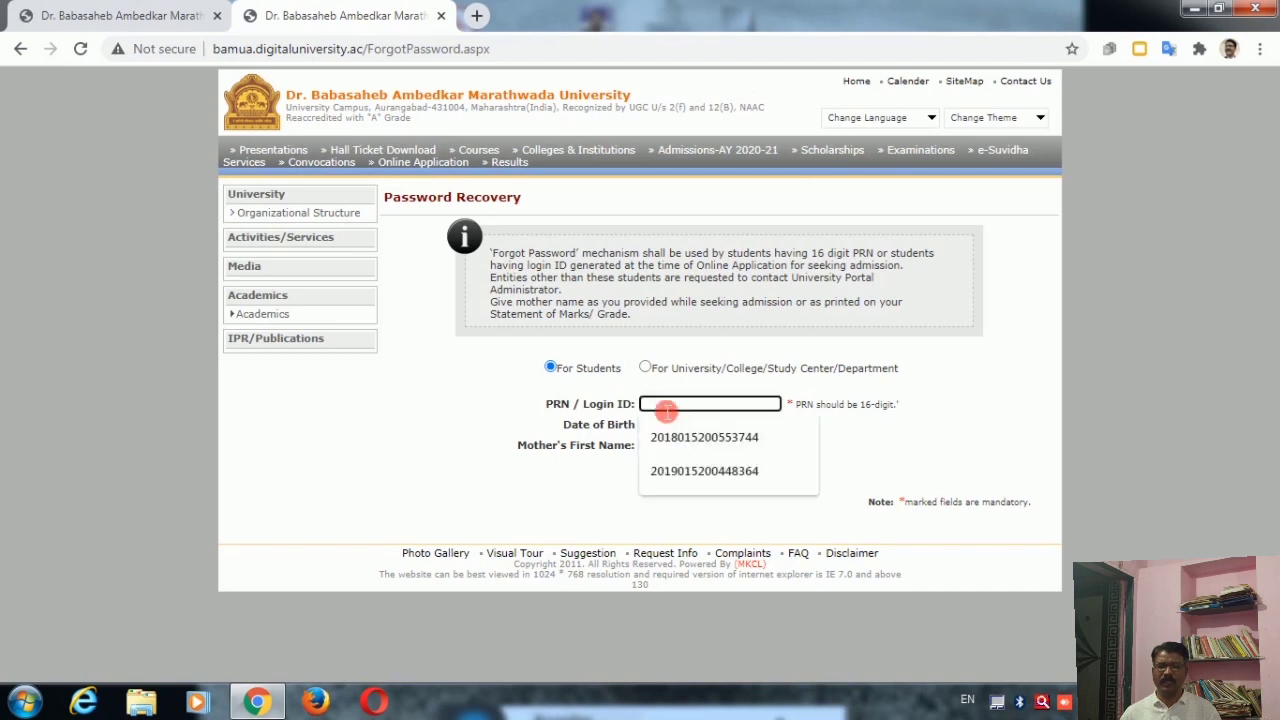
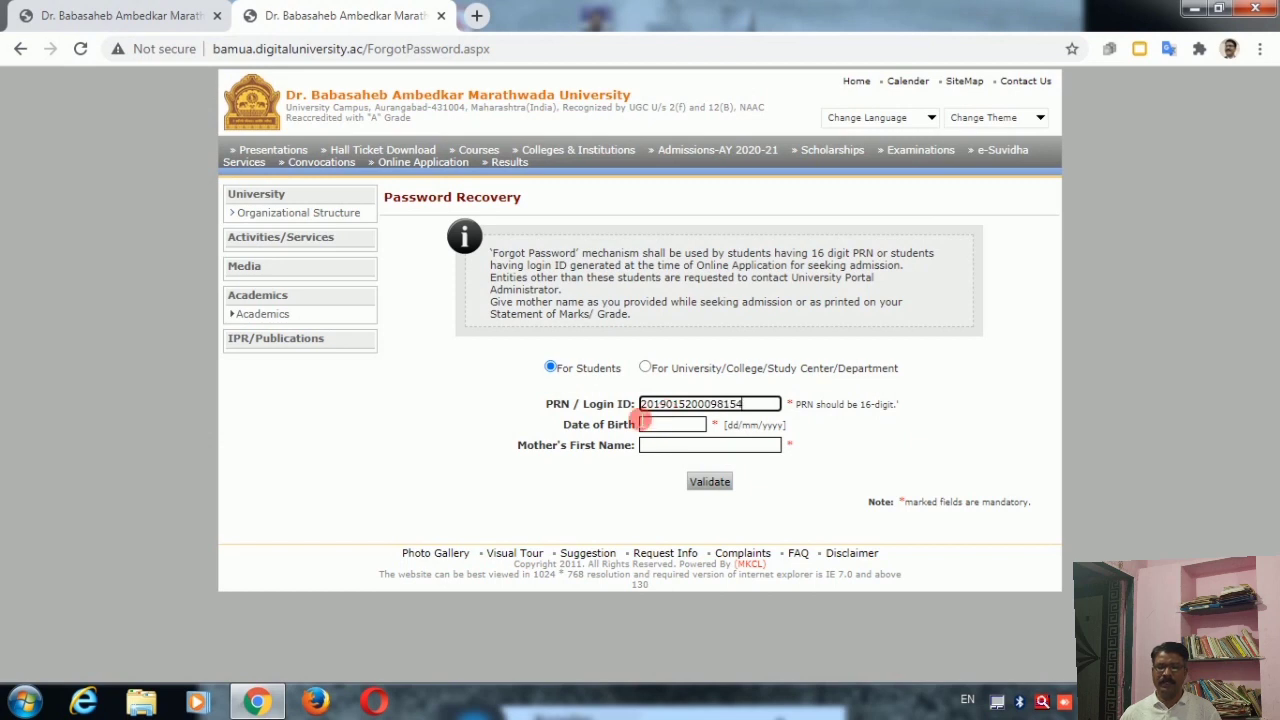
{"action": "left_click", "coordinate": [672, 425]}
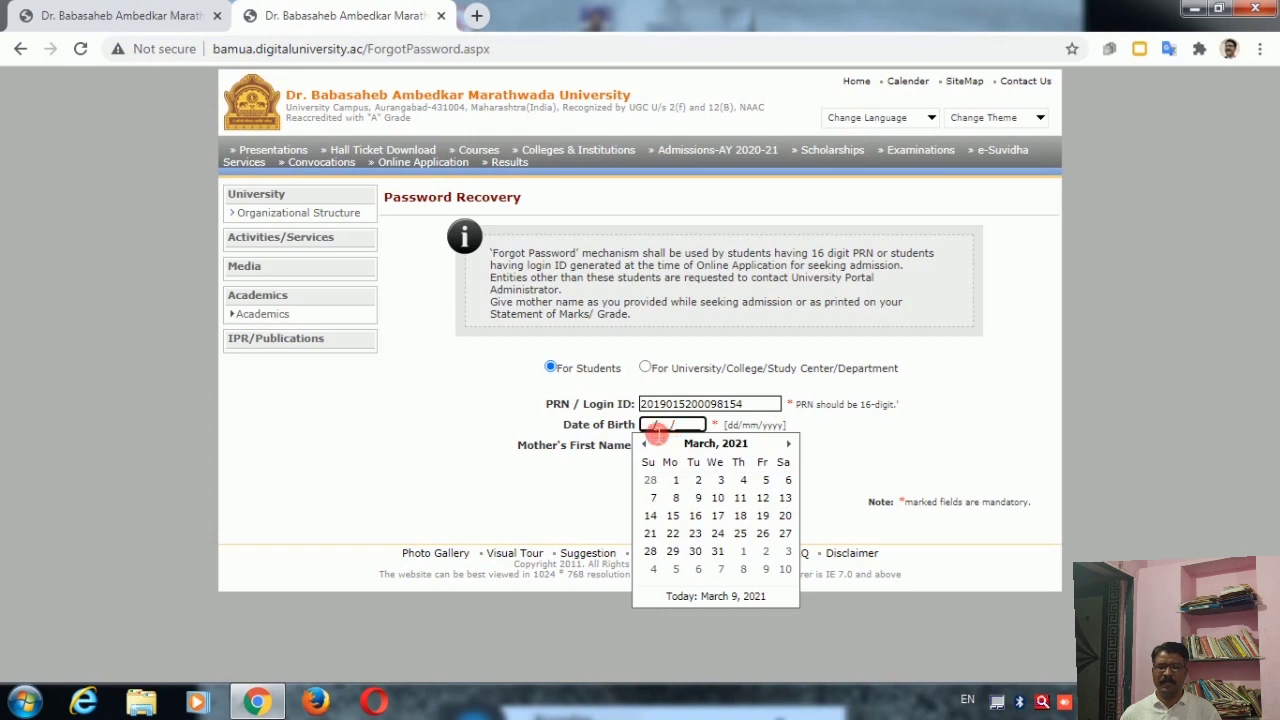
{"action": "type", "text": "1/50/2200"}
{"action": "left_click", "coordinate": [837, 425]}
{"action": "left_click", "coordinate": [702, 450]}
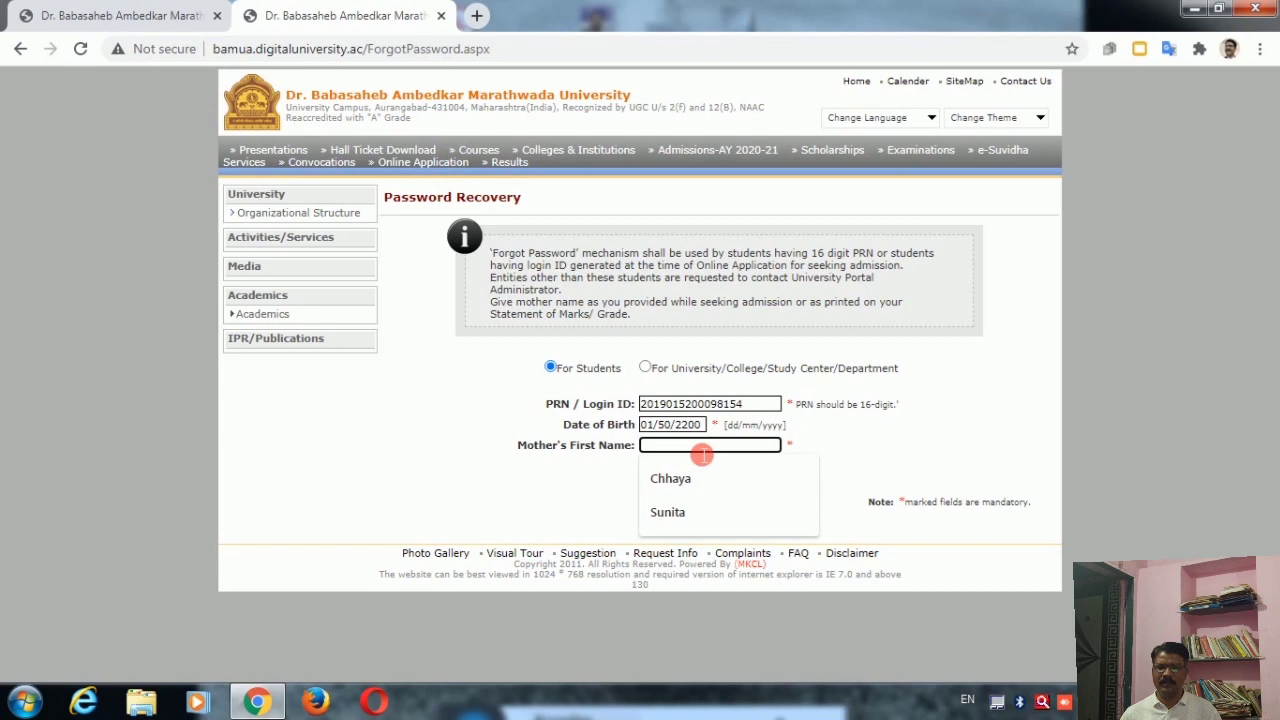
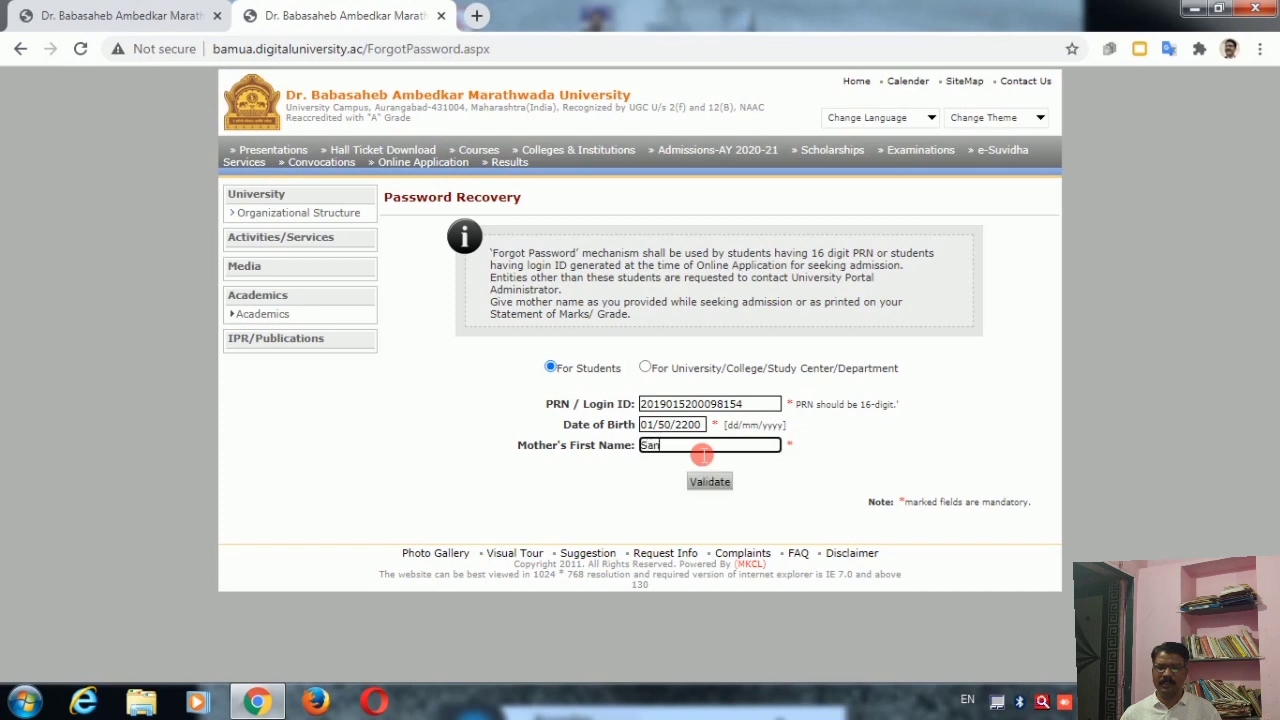
{"action": "left_click", "coordinate": [711, 482]}
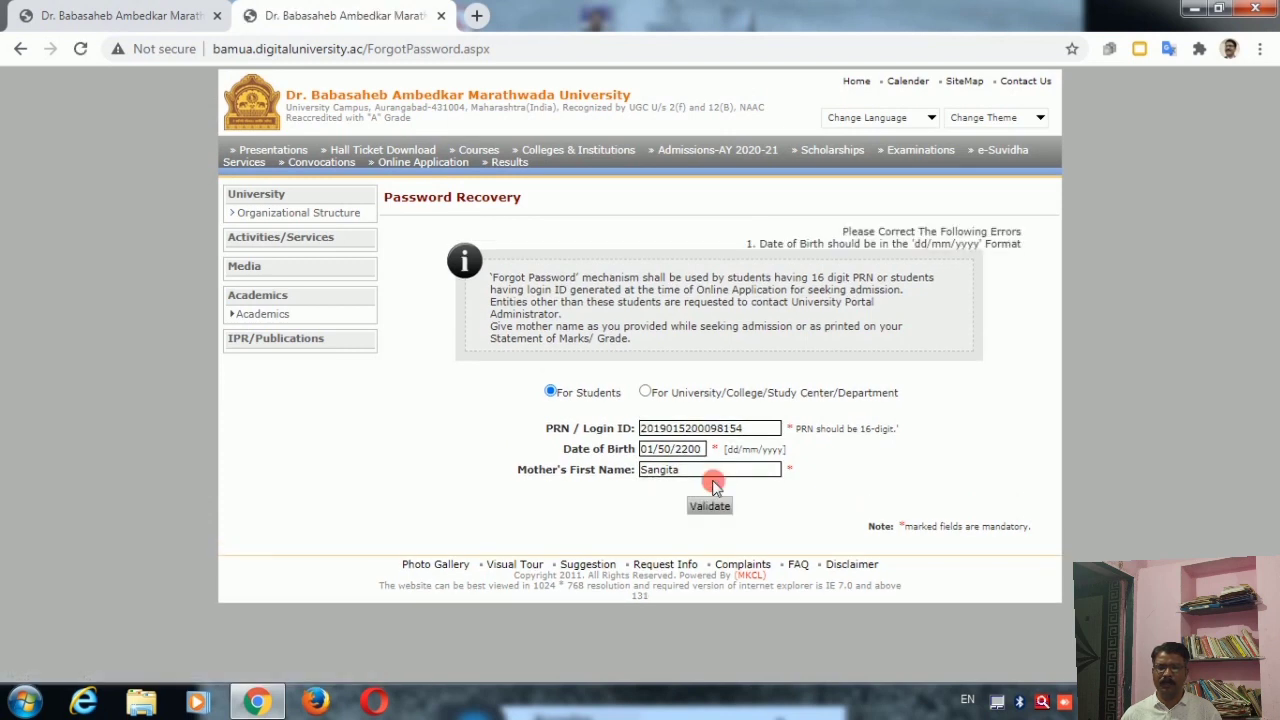
Step: Change the birth year in the Date of Birth field and validate again
{"action": "left_click", "coordinate": [707, 507]}
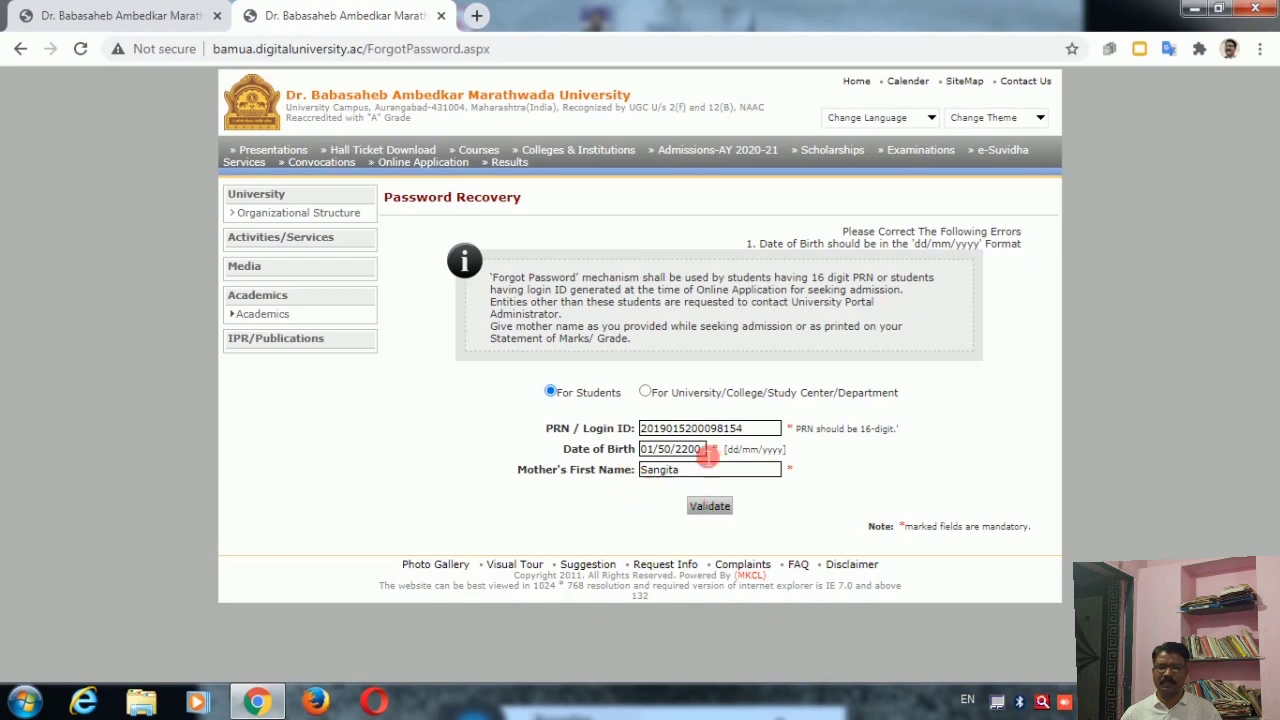
{"action": "left_click", "coordinate": [700, 451]}
{"action": "left_click_drag", "start_coordinate": [703, 450], "coordinate": [676, 451]}
{"action": "type", "text": "2002"}
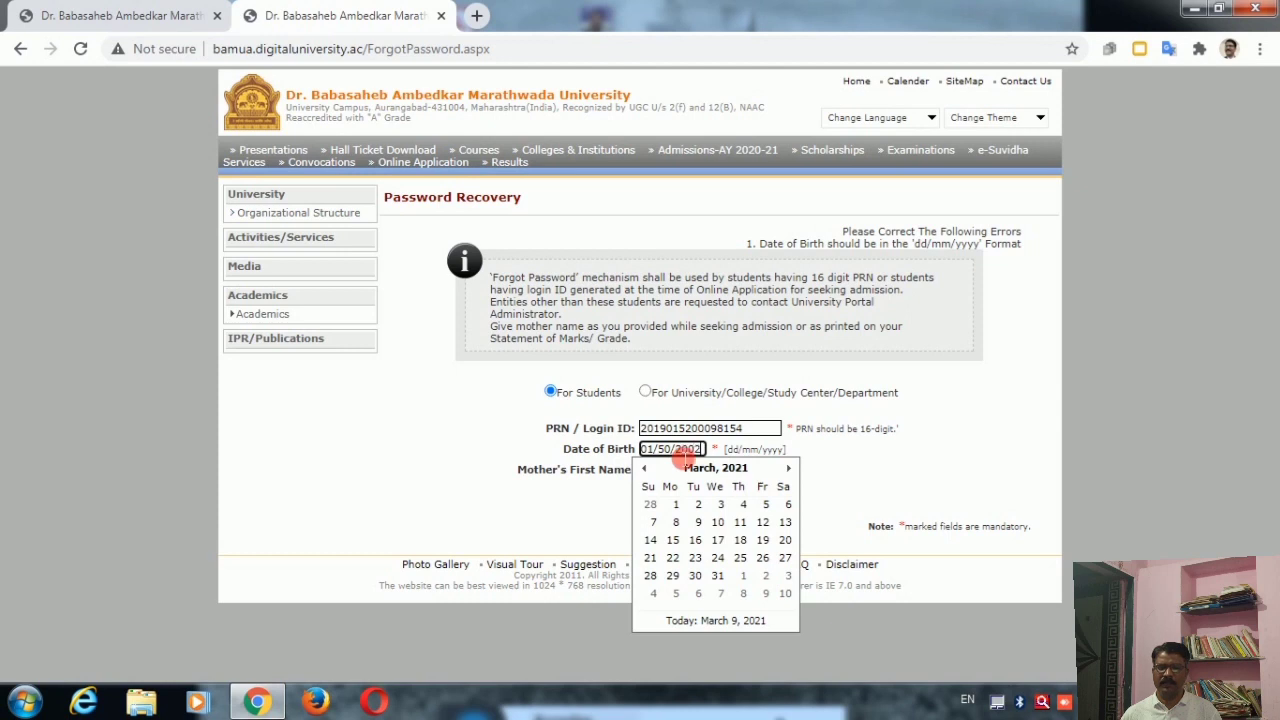
{"action": "left_click", "coordinate": [833, 492]}
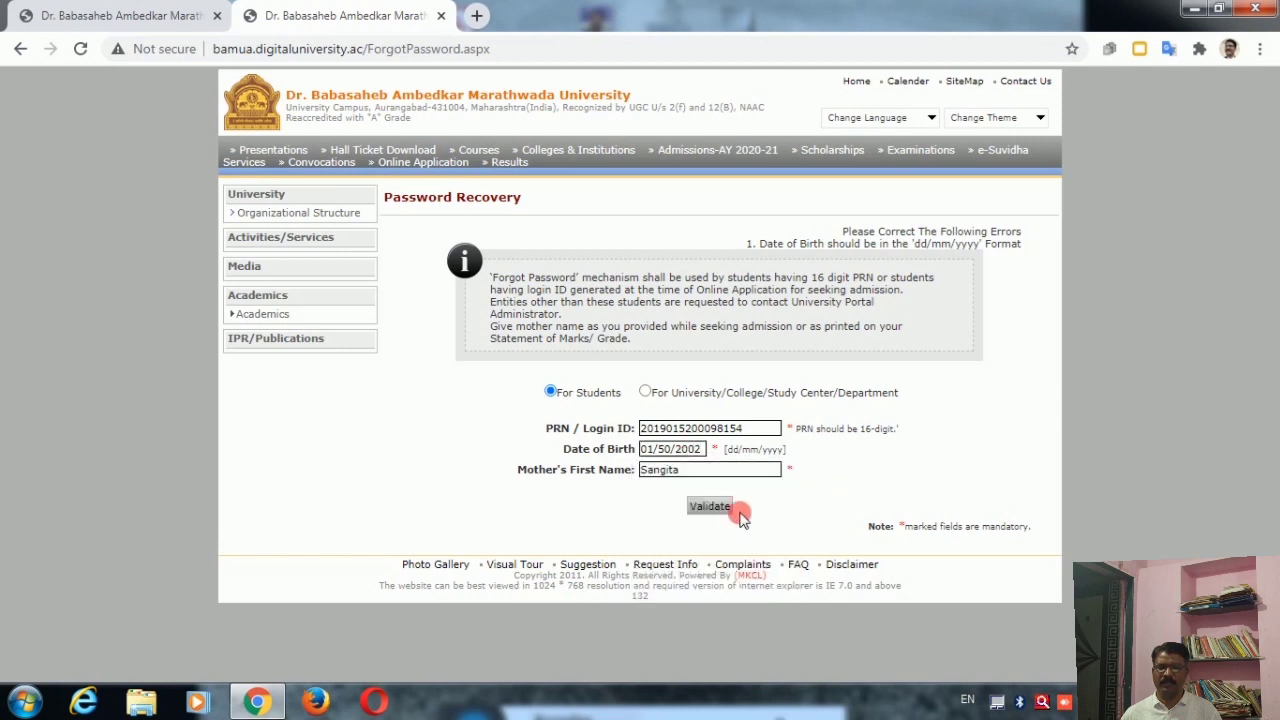
{"action": "left_click", "coordinate": [708, 506]}
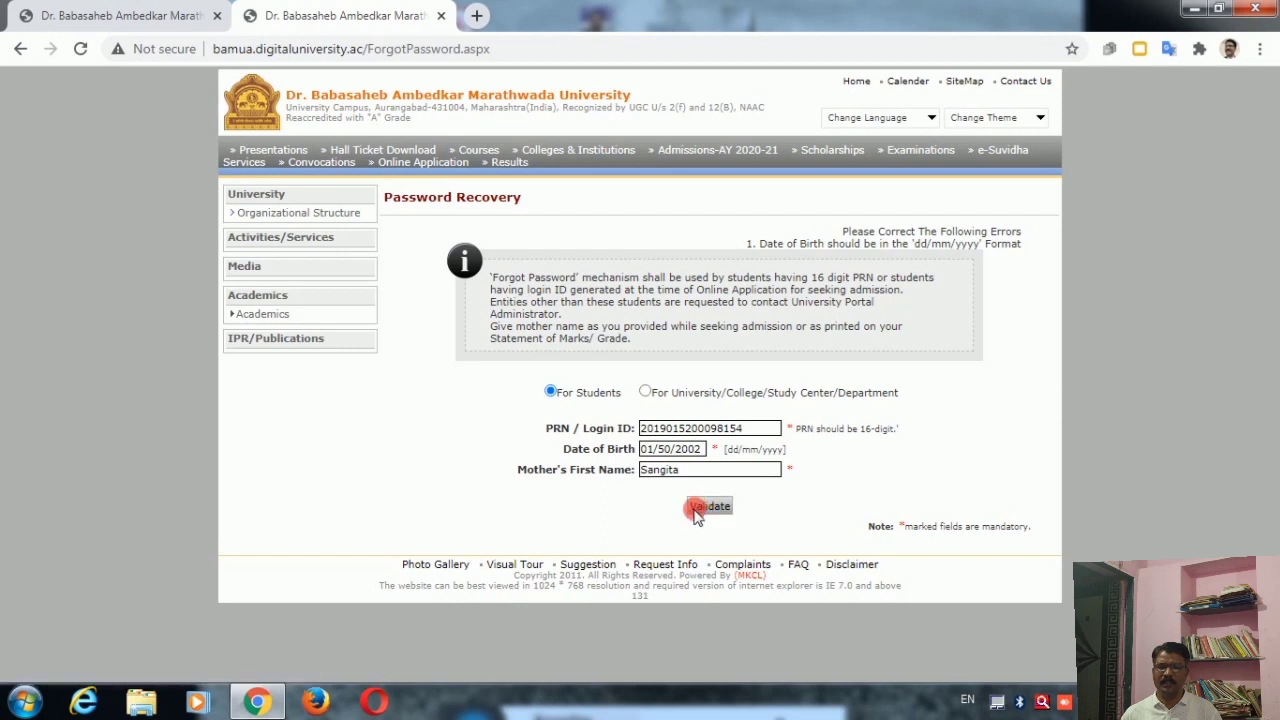
Step: Correct the day and month of the birth date into dd/mm/yyyy form and validate
{"action": "left_click", "coordinate": [655, 450]}
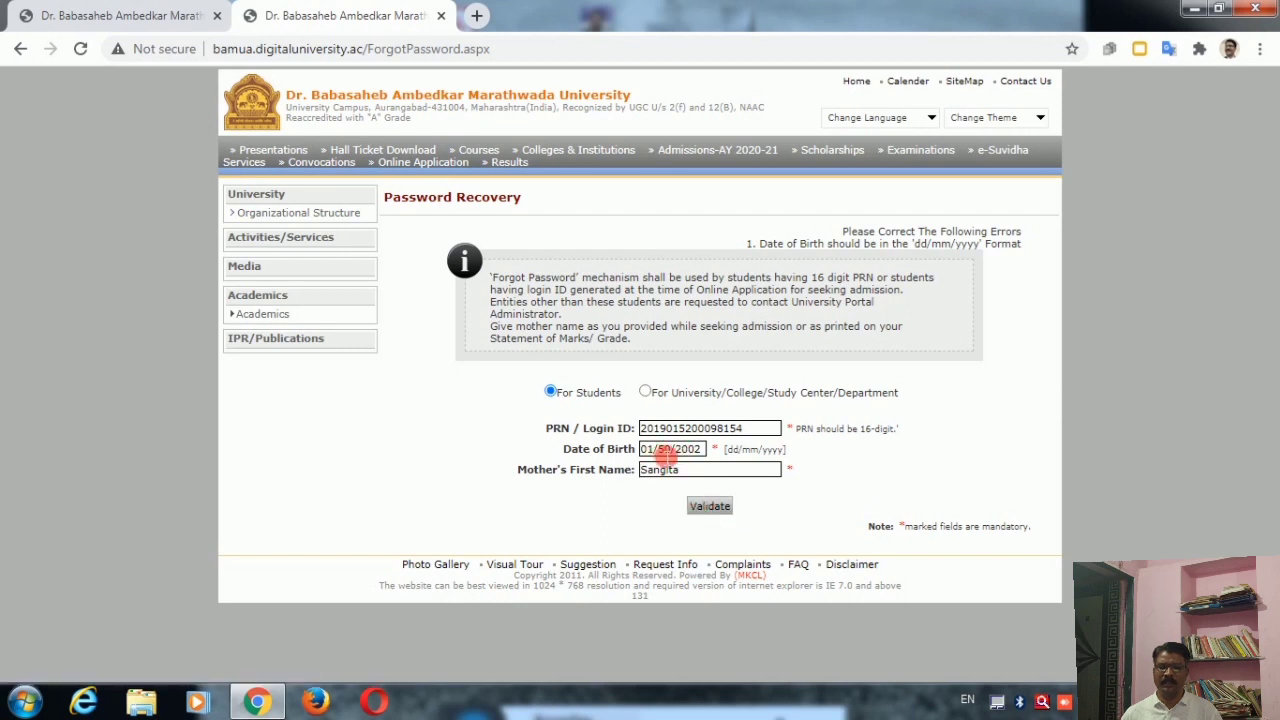
{"action": "left_click", "coordinate": [666, 454]}
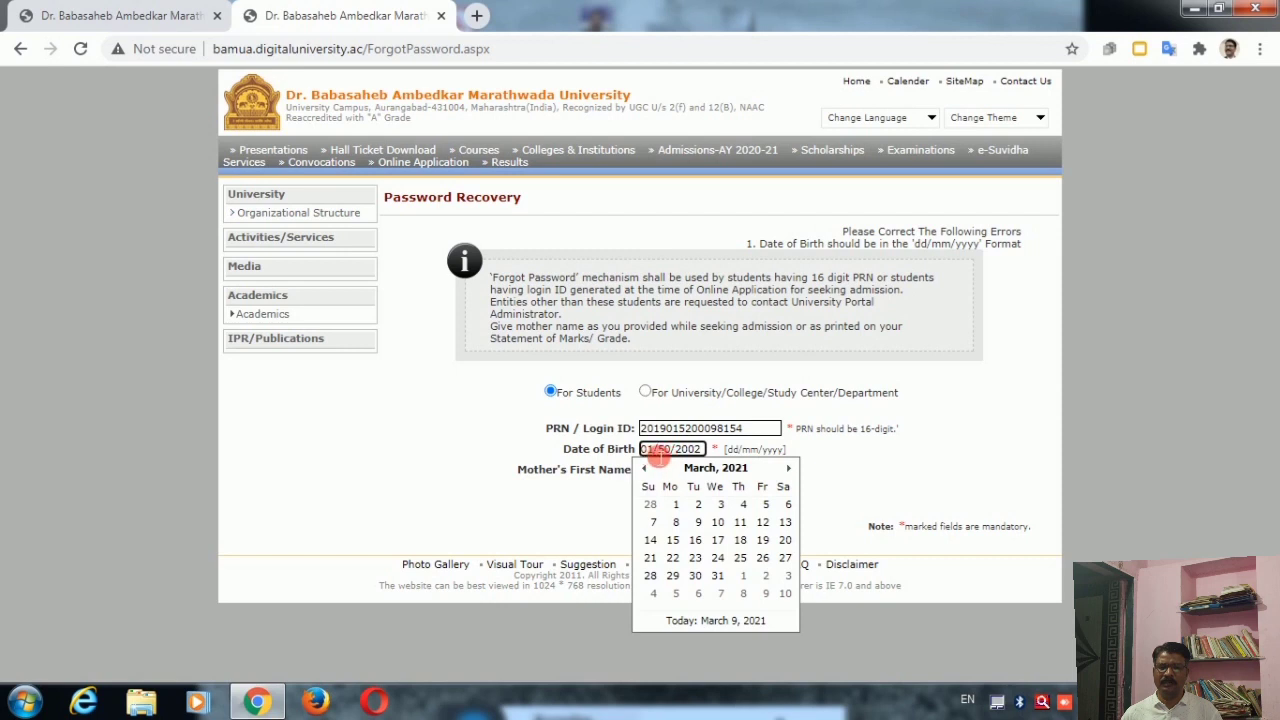
{"action": "double_click", "coordinate": [652, 450]}
{"action": "mouse_move", "coordinate": [652, 450]}
{"action": "left_mouse_down"}
{"action": "mouse_move", "coordinate": [641, 450]}
{"action": "mouse_move", "coordinate": [648, 461]}
{"action": "left_mouse_up"}
{"action": "type", "text": "15"}
{"action": "left_click_drag", "start_coordinate": [656, 456], "coordinate": [676, 457]}
{"action": "type", "text": "02"}
{"action": "left_click", "coordinate": [886, 492]}
{"action": "left_click", "coordinate": [709, 510]}
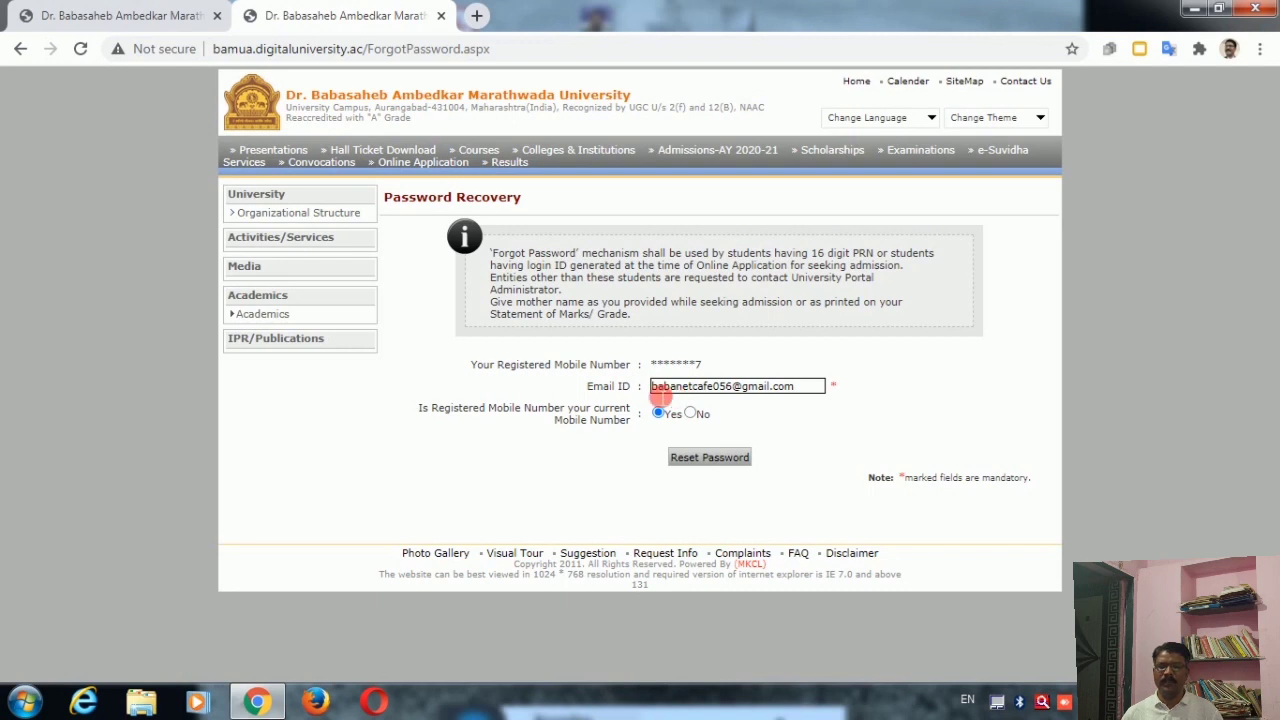
Step: Replace the account e-mail with the student's address, request the password reset, then return to log in
{"action": "left_click_drag", "start_coordinate": [660, 395], "coordinate": [800, 405]}
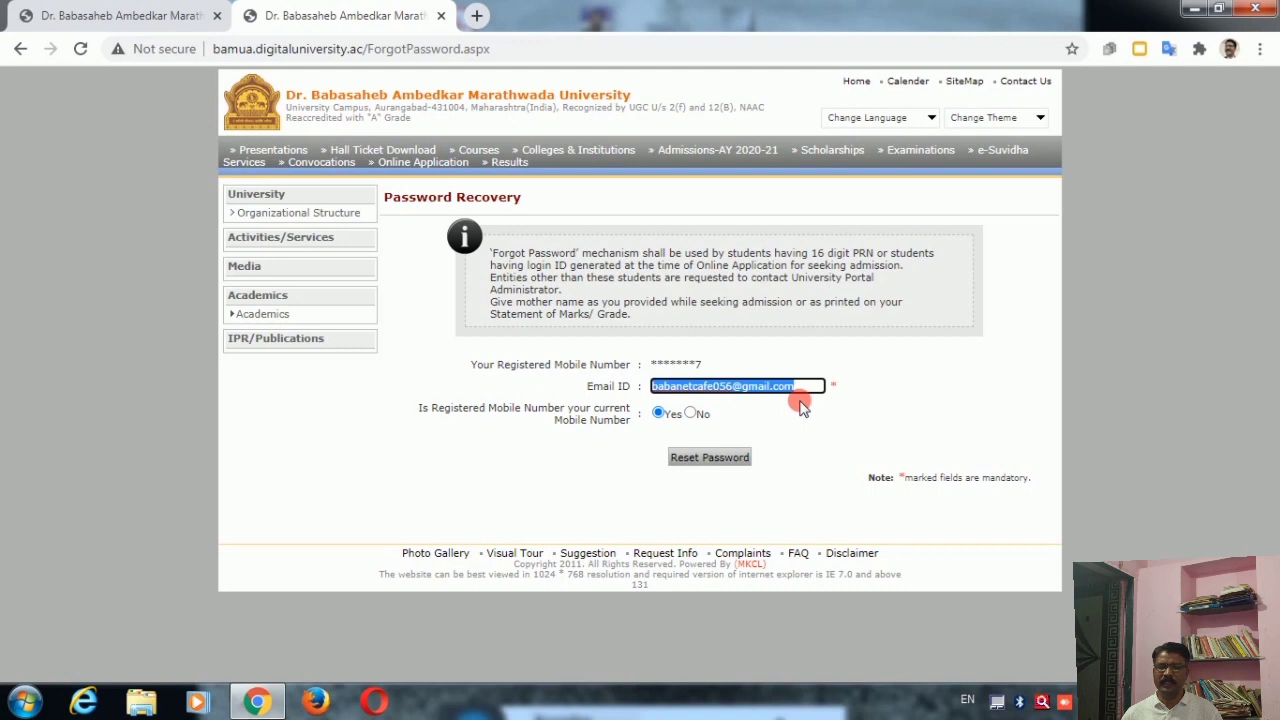
{"action": "key", "text": "BackSpace"}
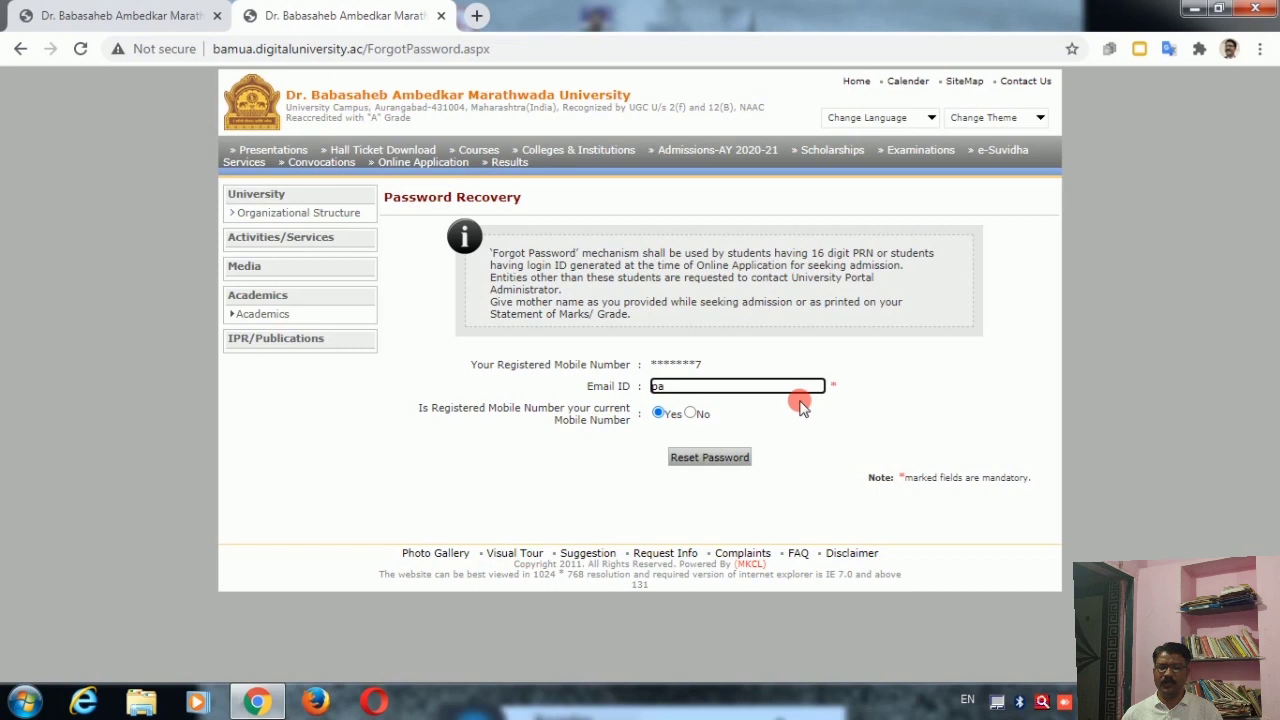
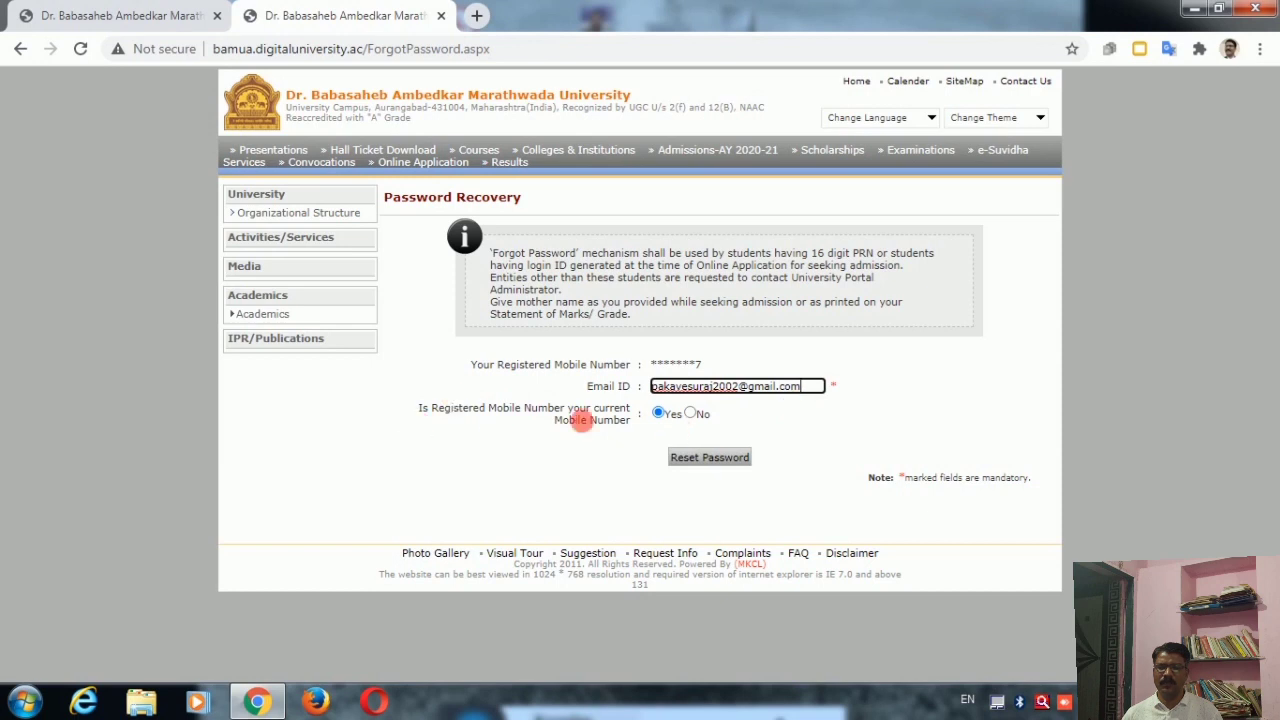
{"action": "left_click", "coordinate": [709, 457]}
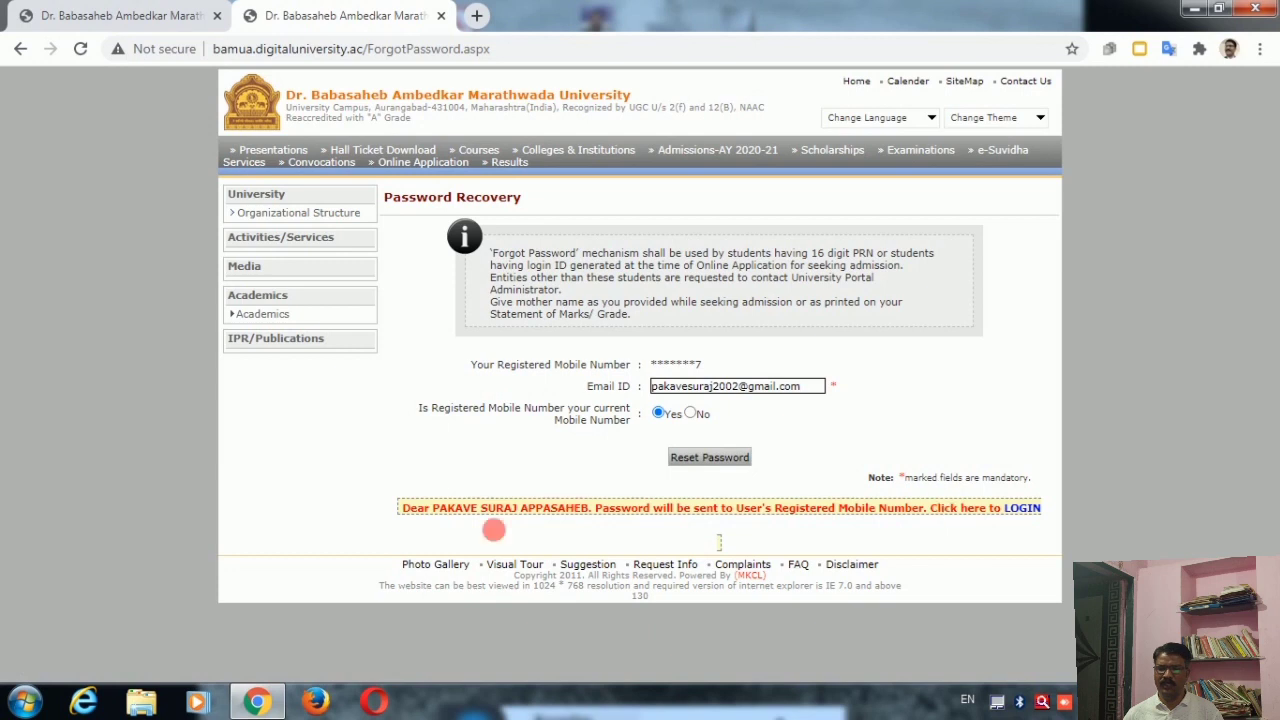
{"action": "left_click", "coordinate": [1016, 507]}
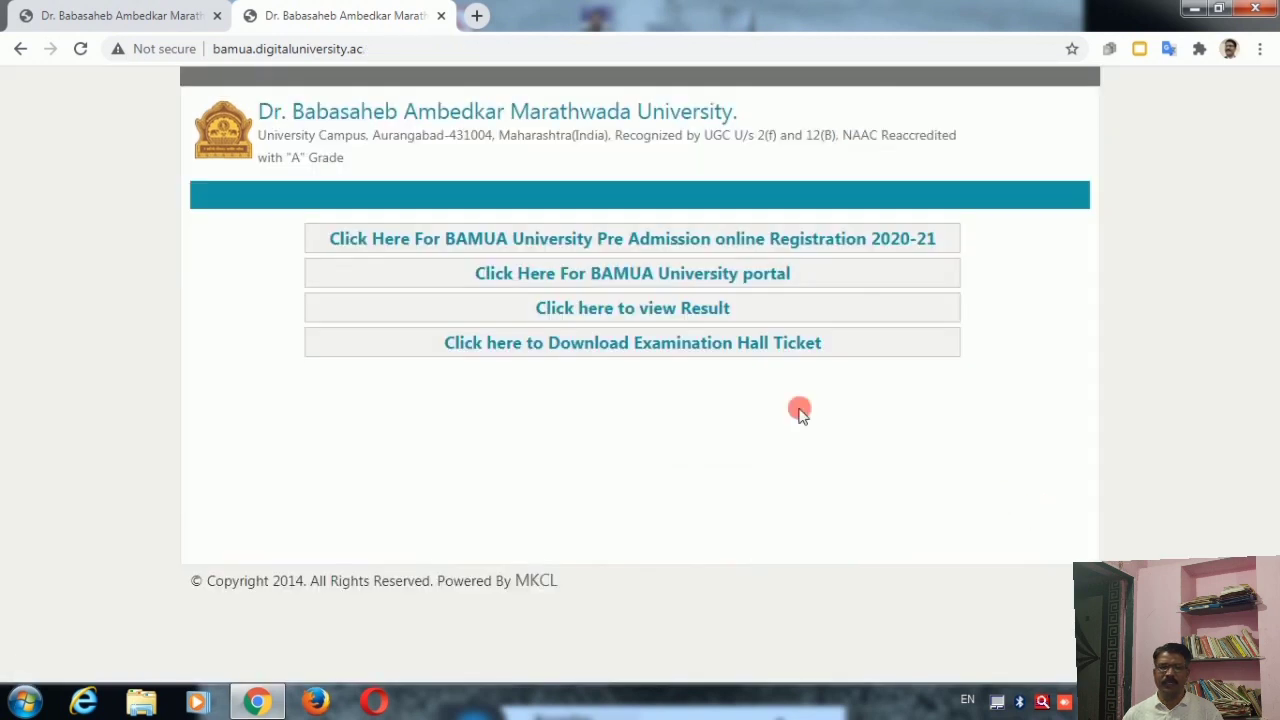
Step: Open the portal's Student login and submit the student's PRN and password
{"action": "left_click", "coordinate": [590, 277]}
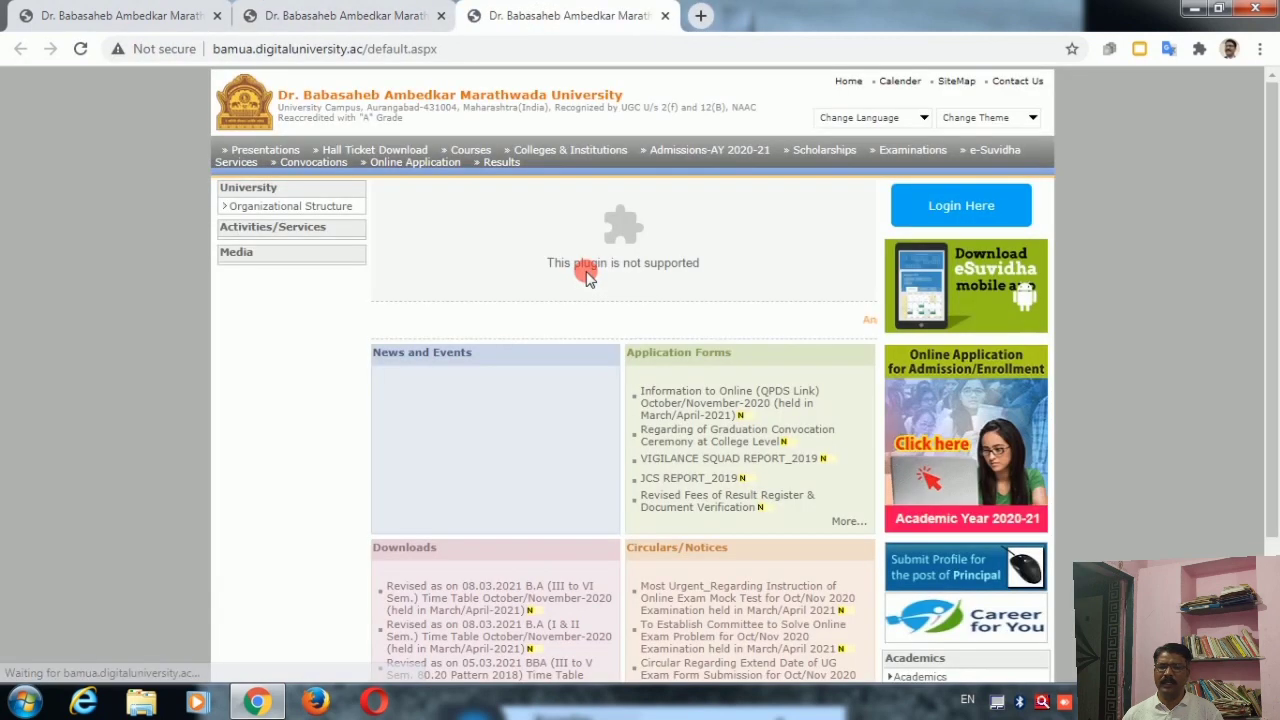
{"action": "left_click", "coordinate": [945, 210]}
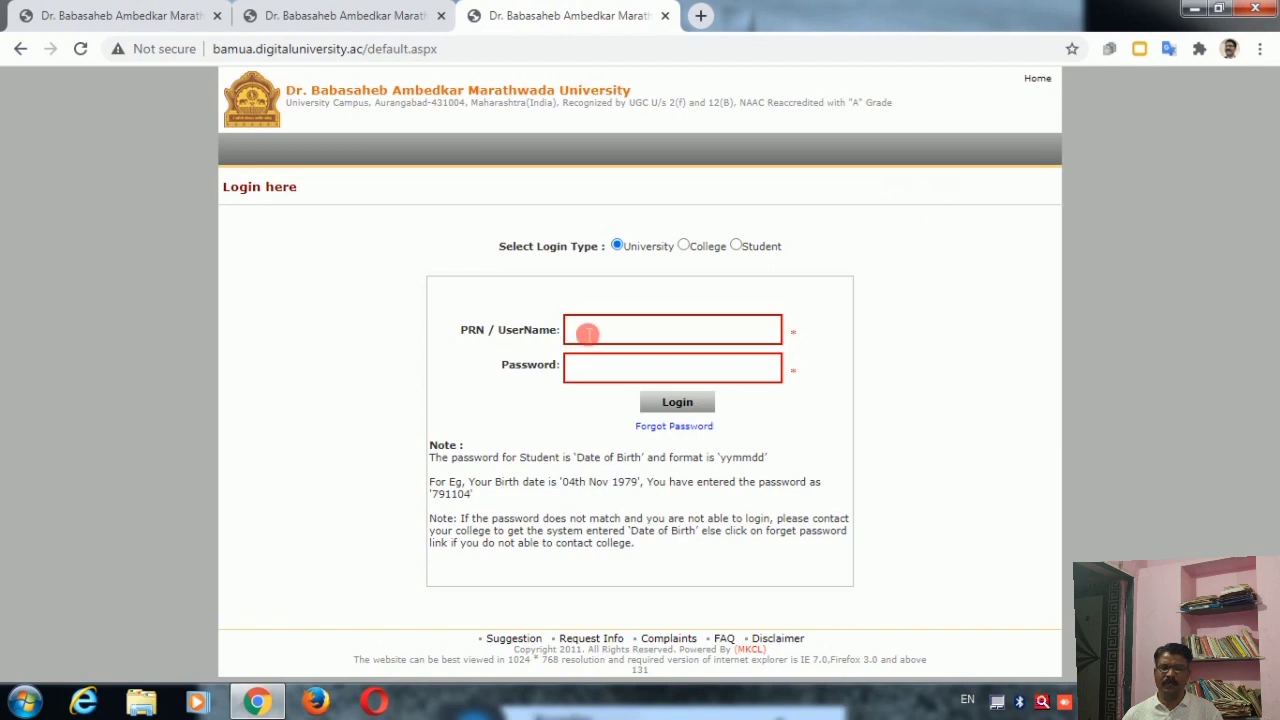
{"action": "left_click", "coordinate": [738, 246]}
{"action": "left_click", "coordinate": [587, 340]}
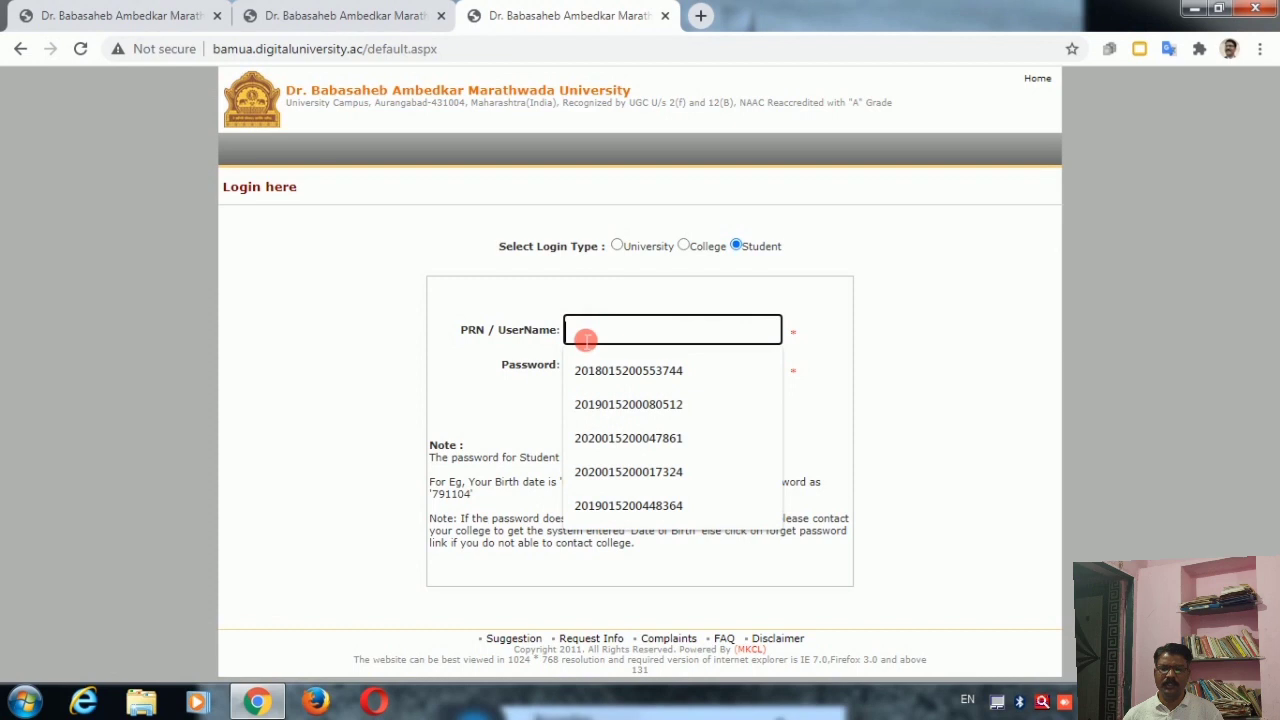
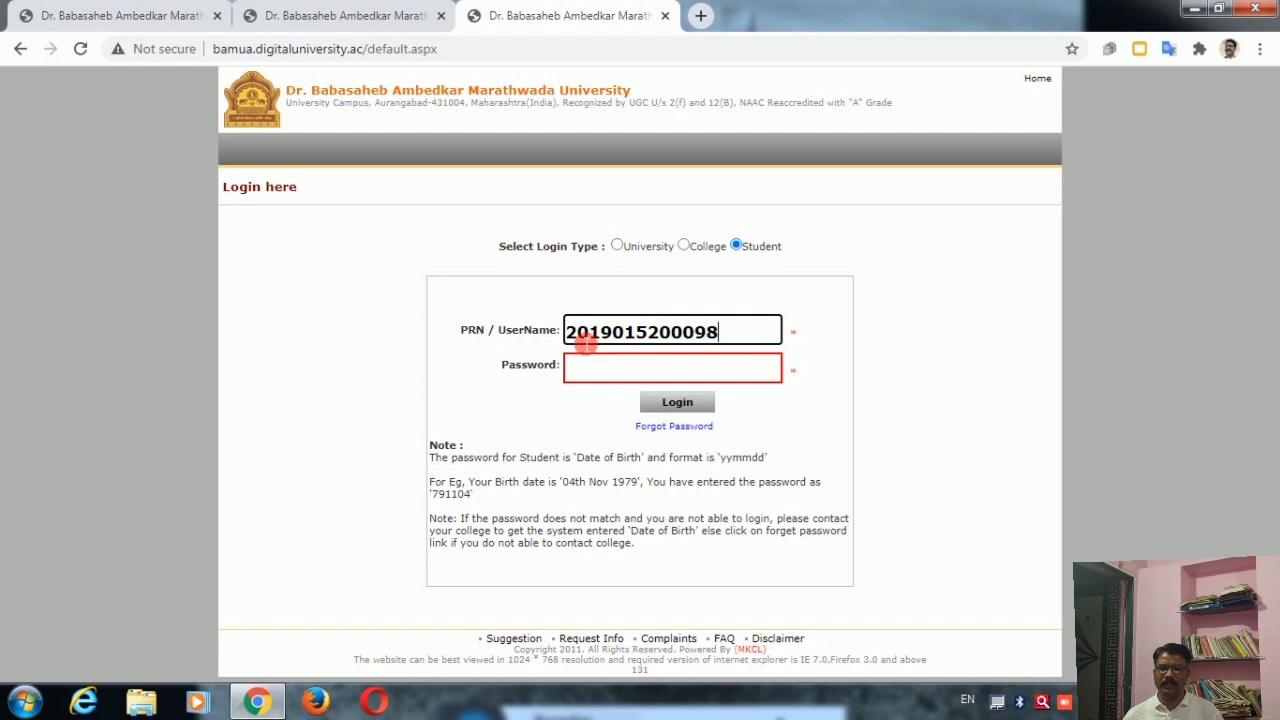
{"action": "left_click", "coordinate": [590, 372]}
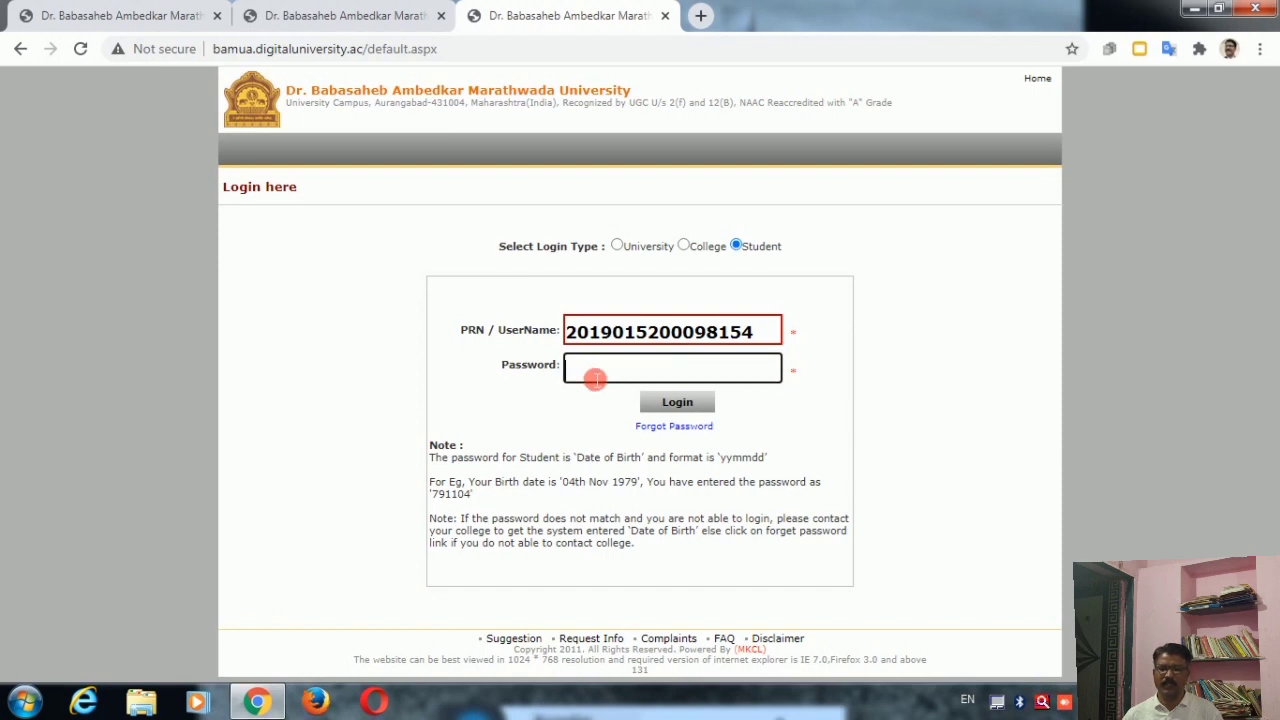
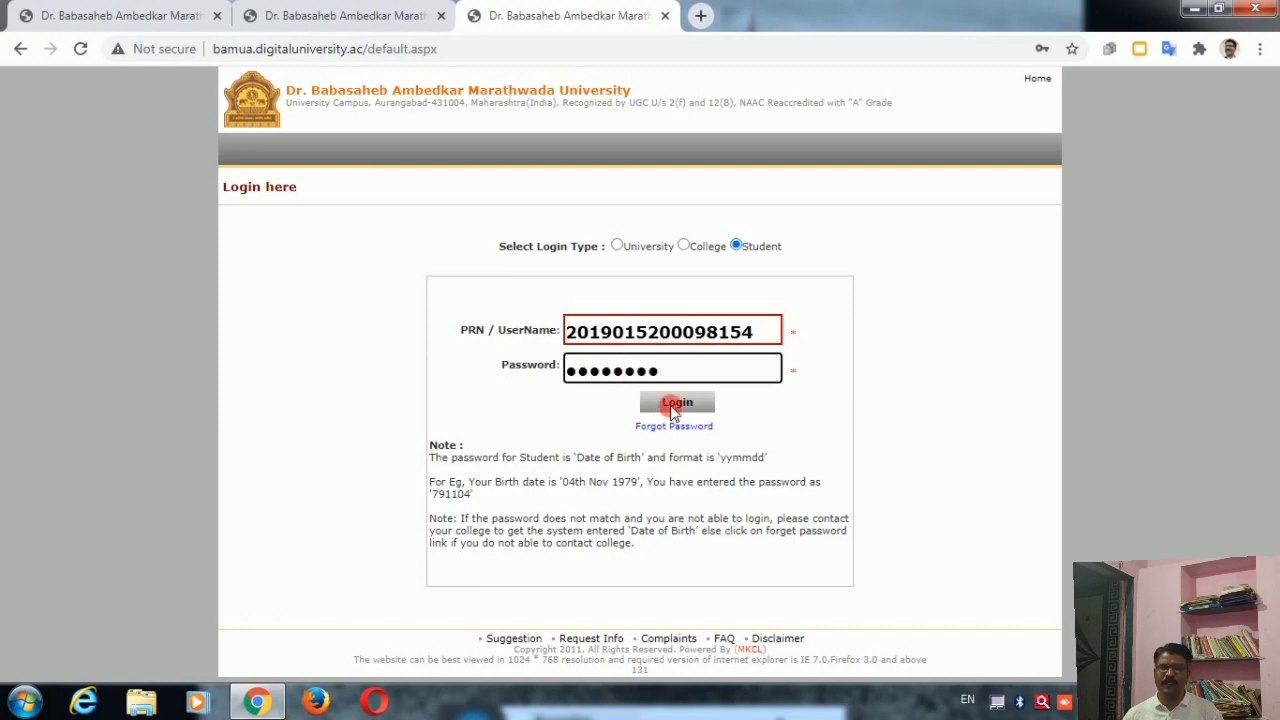
{"action": "left_click", "coordinate": [674, 403]}
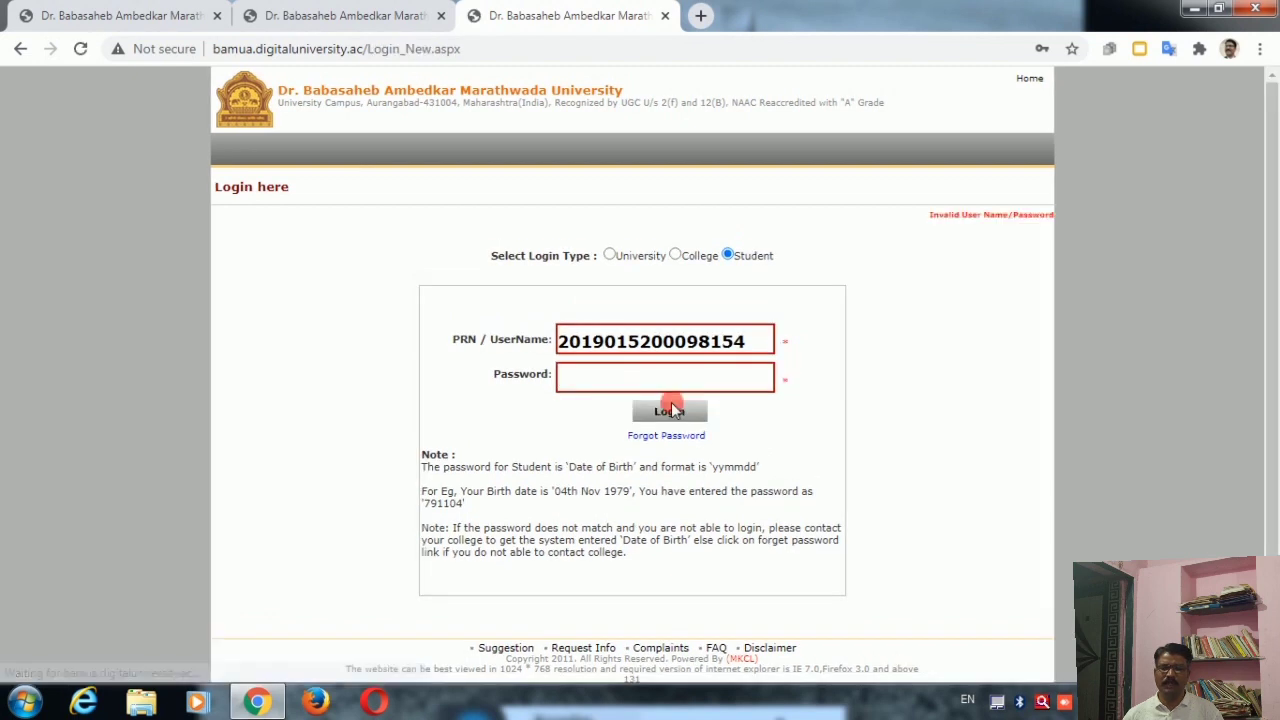
Step: Retype the password after the rejected attempt and log in again
{"action": "left_click", "coordinate": [608, 380]}
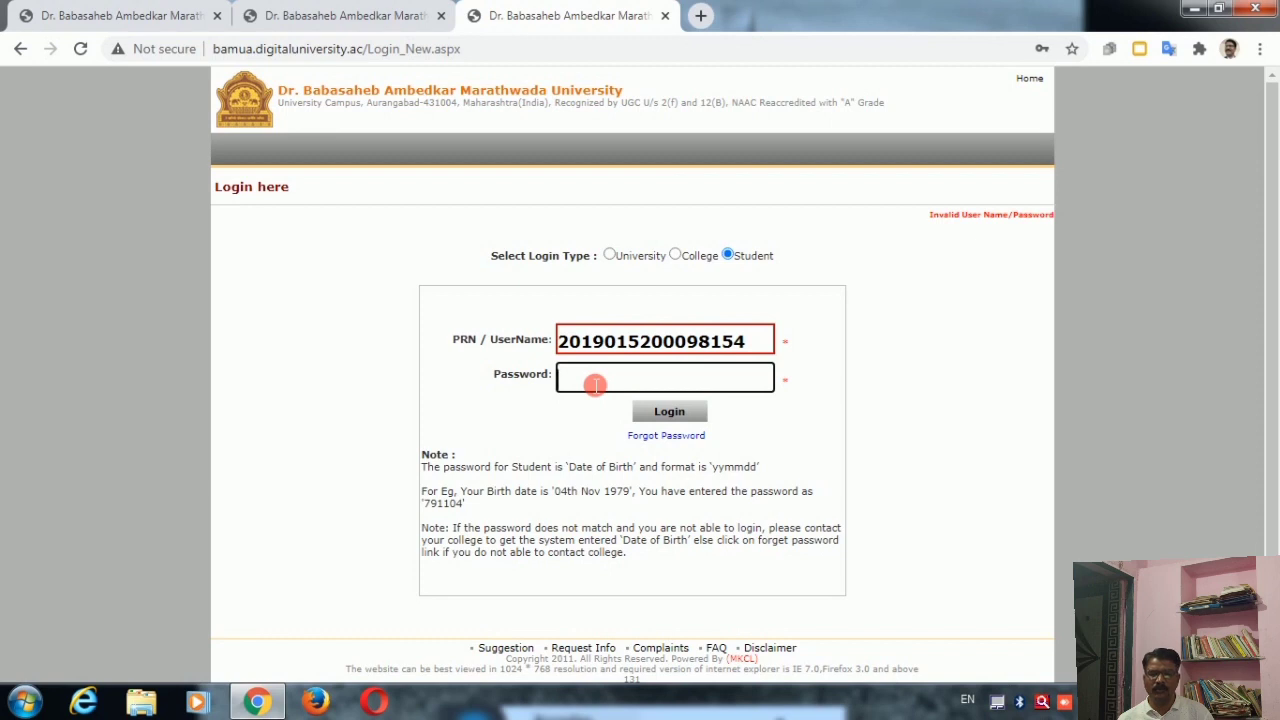
{"action": "type", "text": "••"}
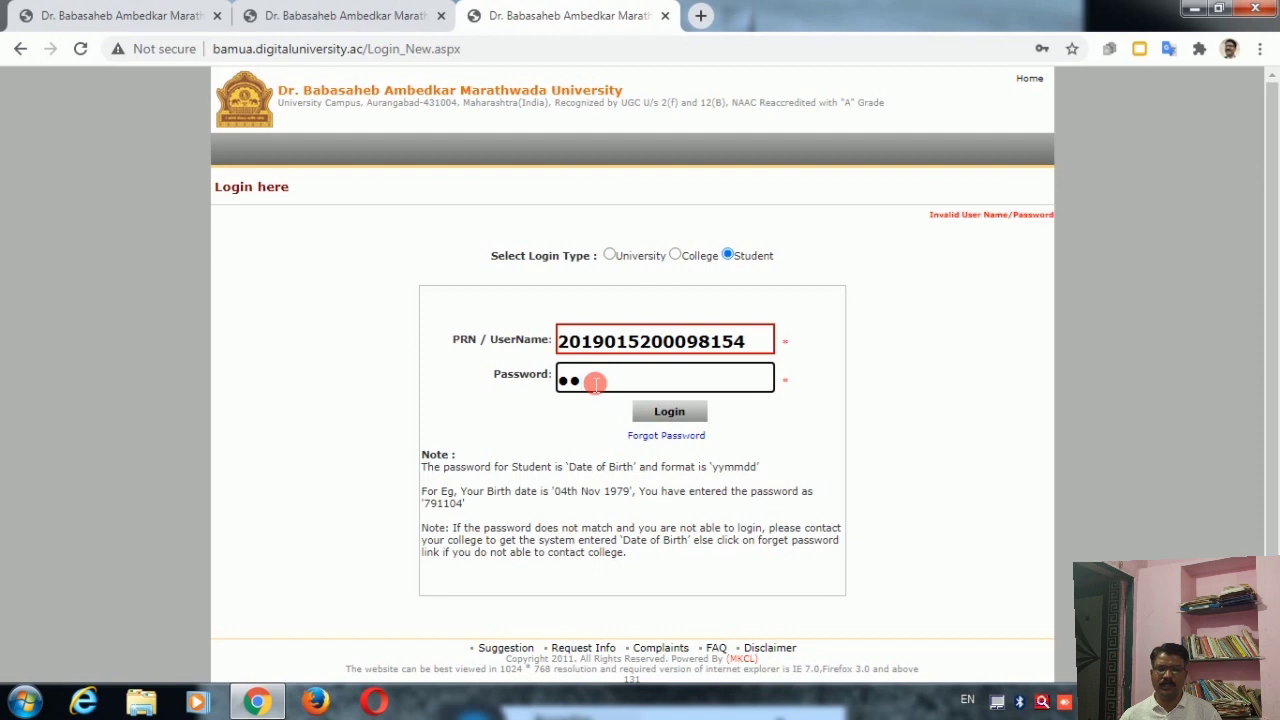
{"action": "key", "text": "BackSpace"}
{"action": "key", "text": "BackSpace"}
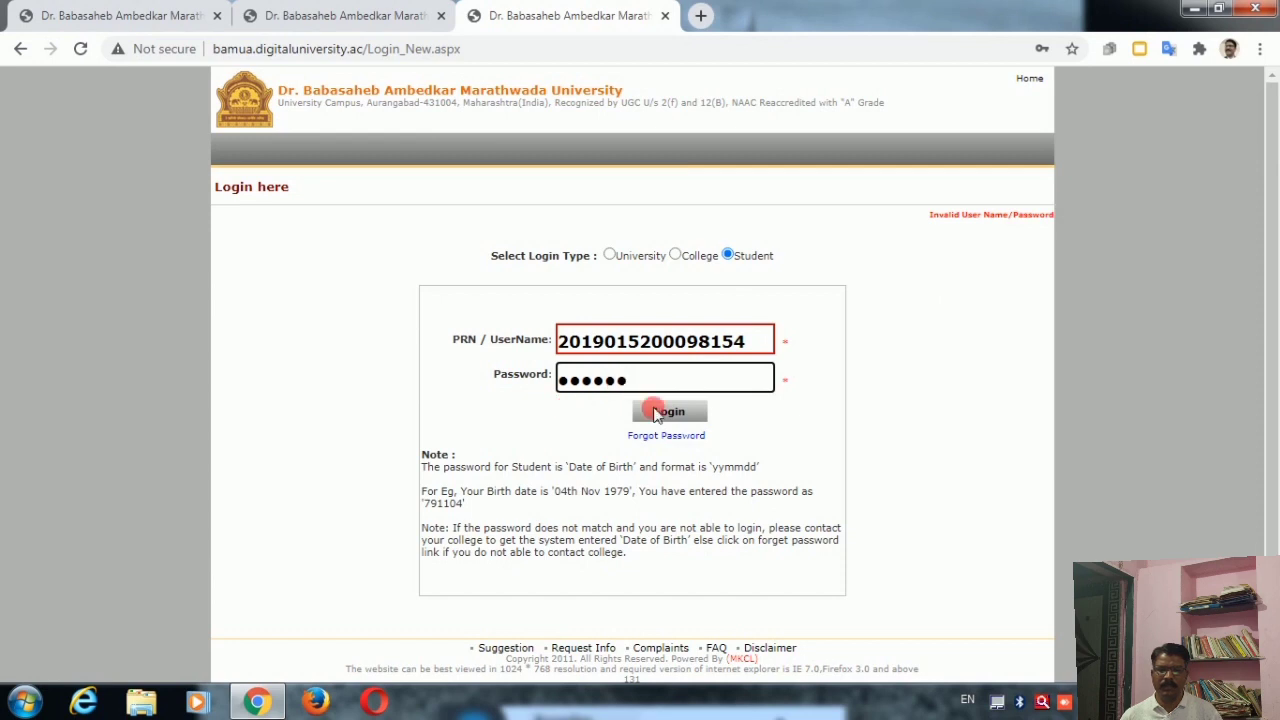
{"action": "left_click", "coordinate": [665, 415]}
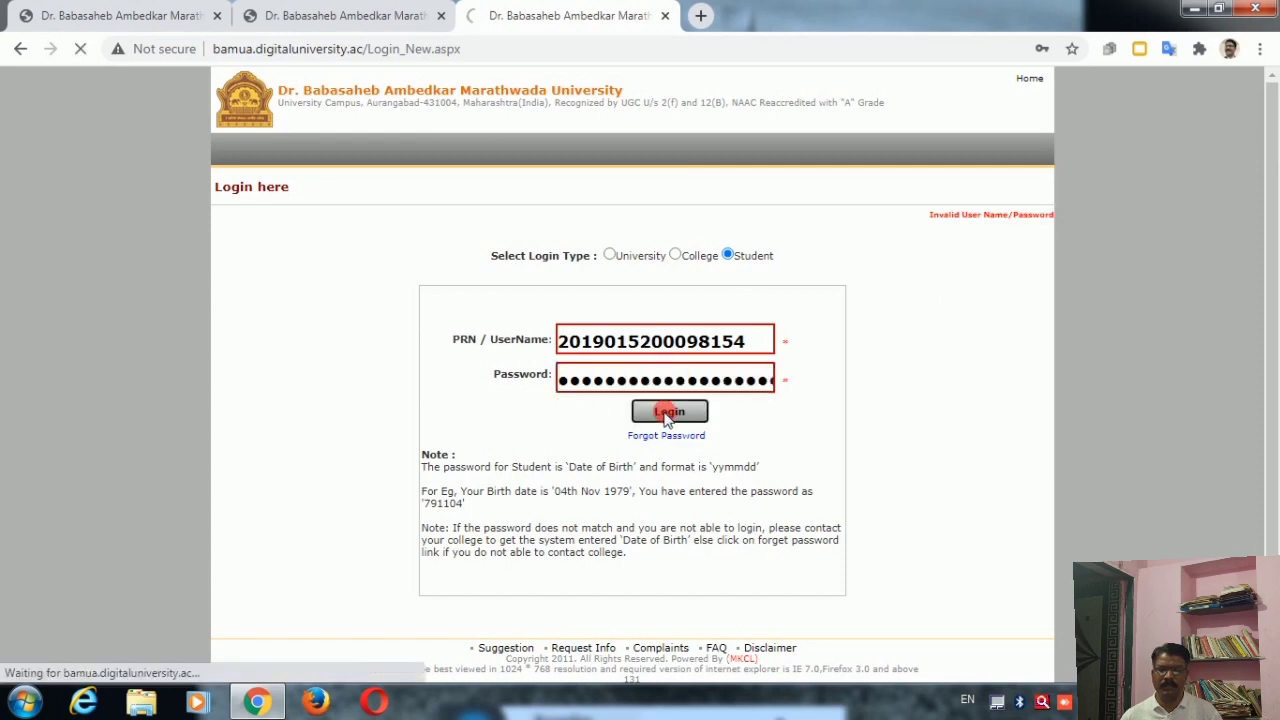
Step: Enter the old password and the new password twice, then request the OTPs
{"action": "left_click", "coordinate": [688, 268]}
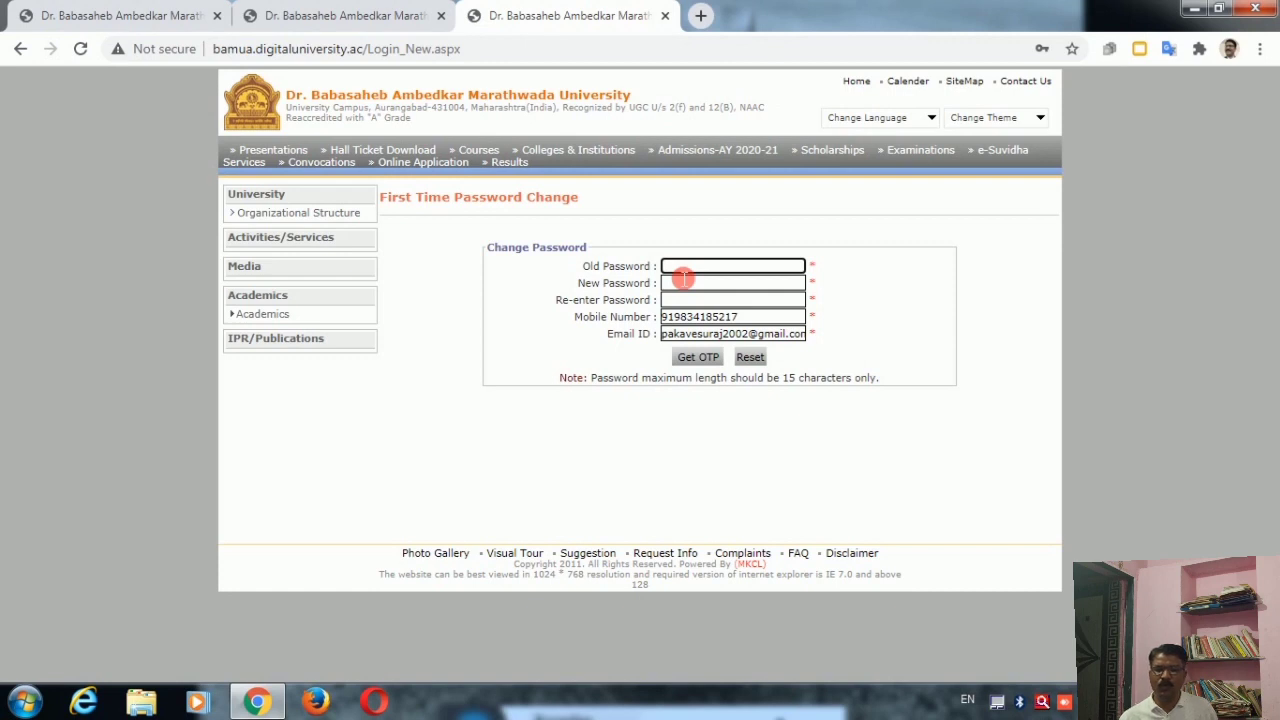
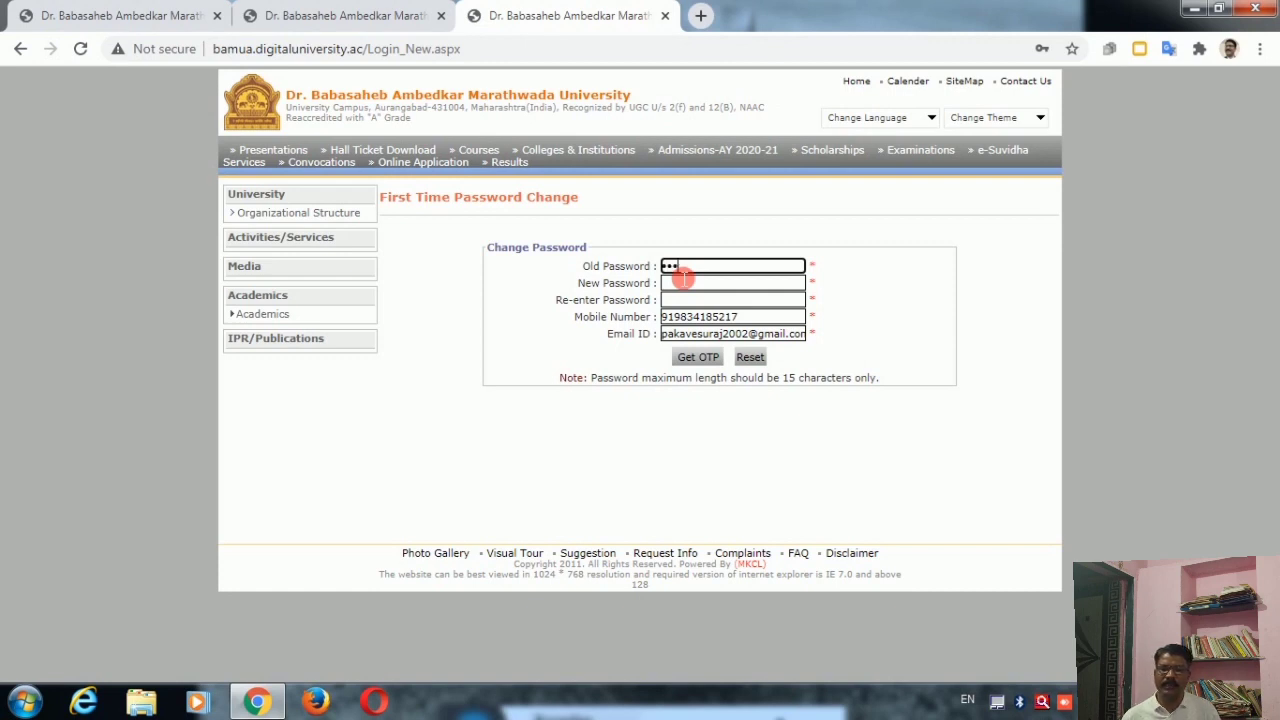
{"action": "left_click", "coordinate": [690, 287]}
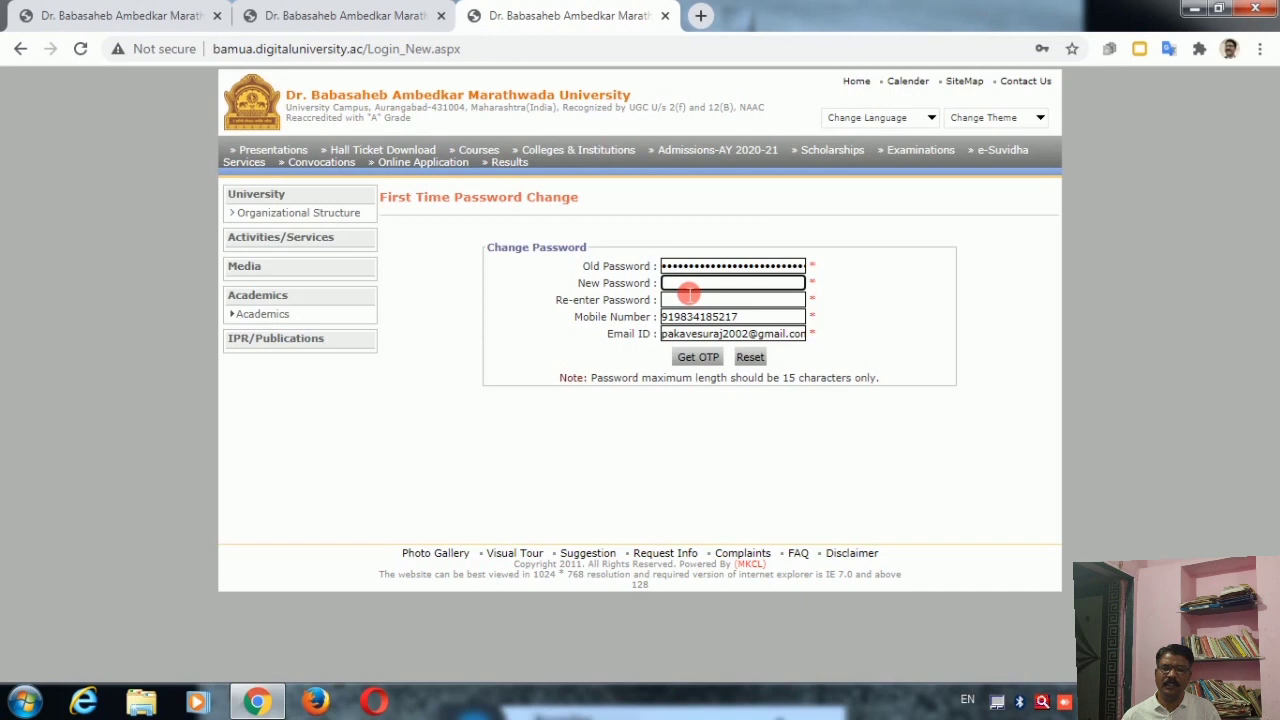
{"action": "type", "text": "*********"}
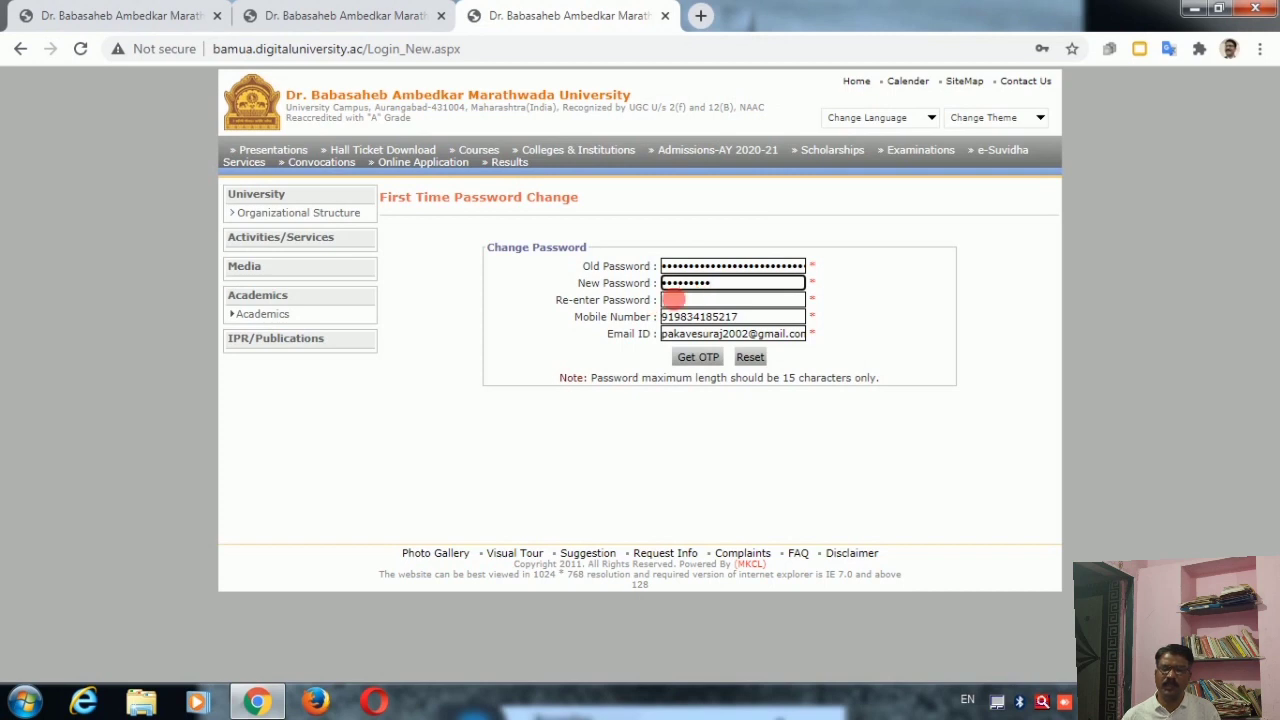
{"action": "left_click", "coordinate": [672, 302]}
{"action": "type", "text": "*****"}
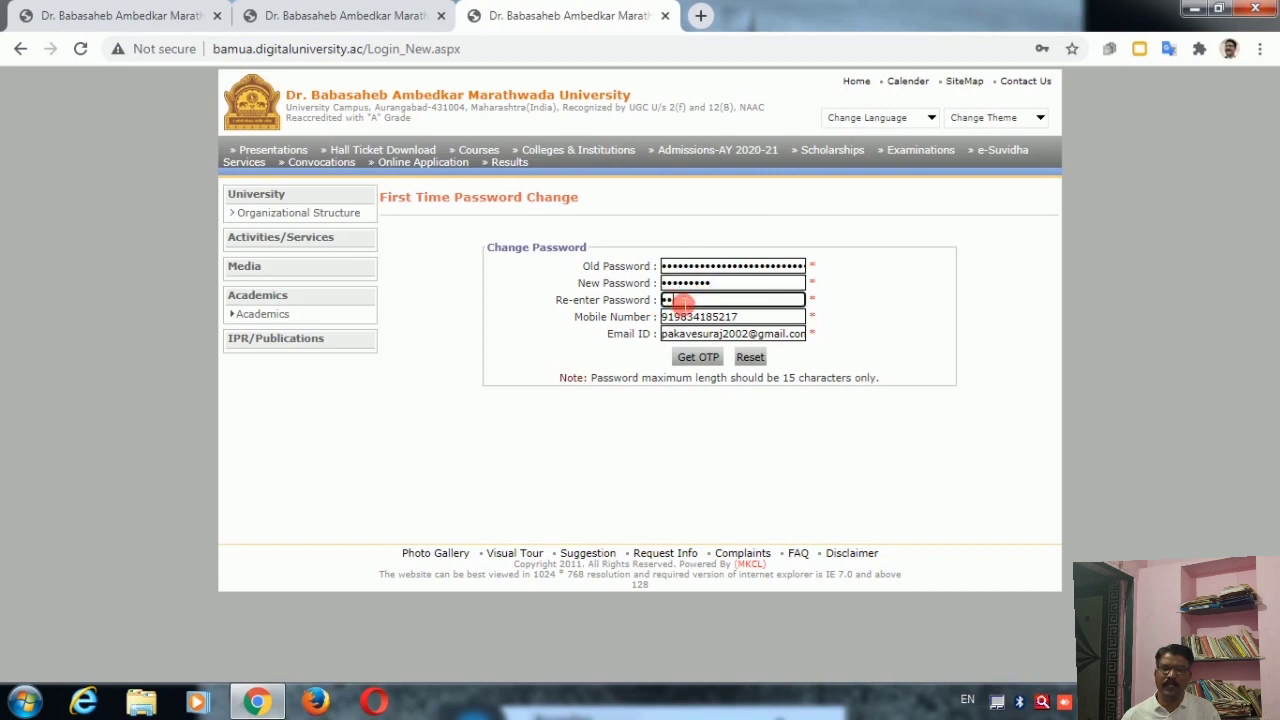
{"action": "type", "text": "****"}
{"action": "left_click", "coordinate": [695, 358]}
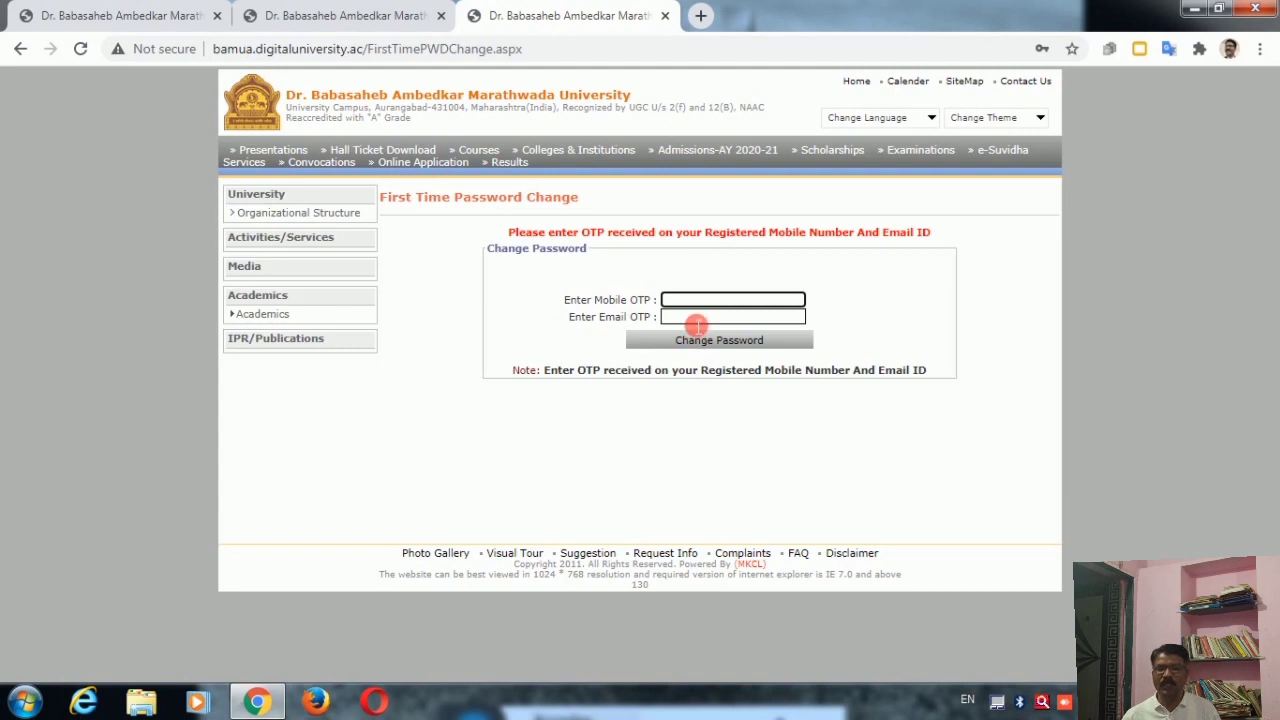
Step: Enter the e-mail and mobile OTPs, confirm the password change, and follow the LOGIN link
{"action": "left_click", "coordinate": [695, 318]}
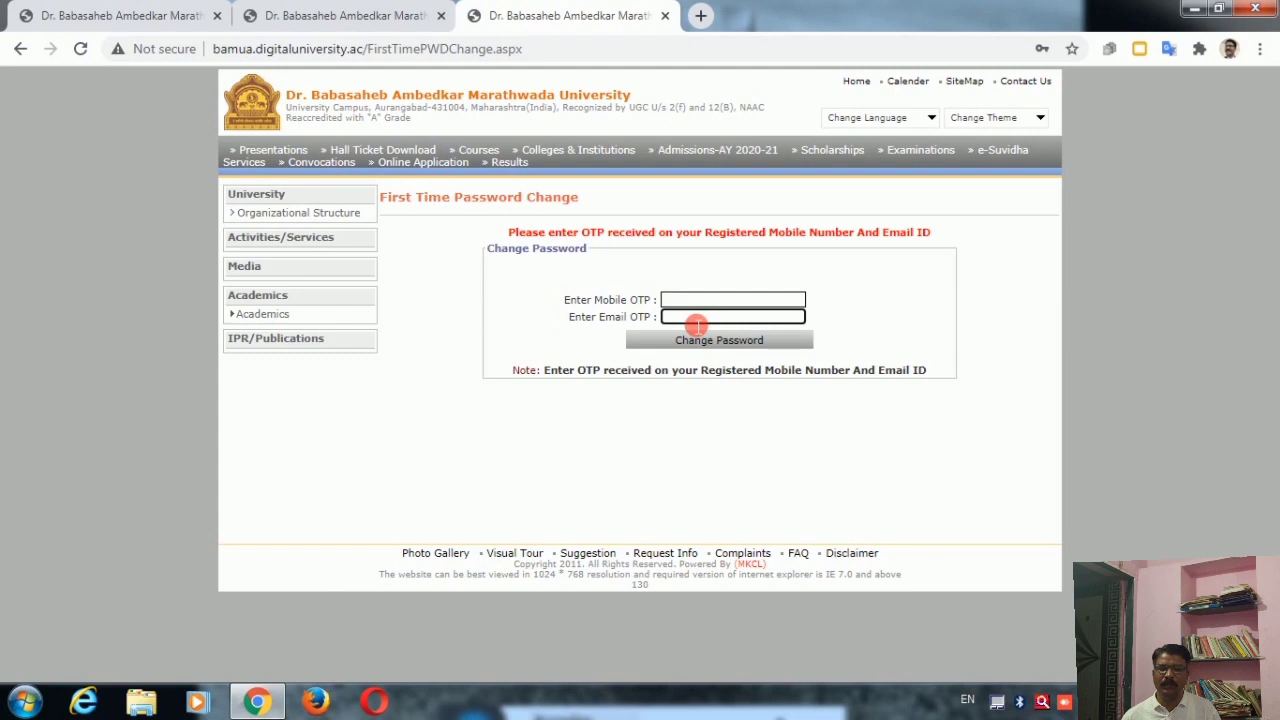
{"action": "type", "text": "••••••"}
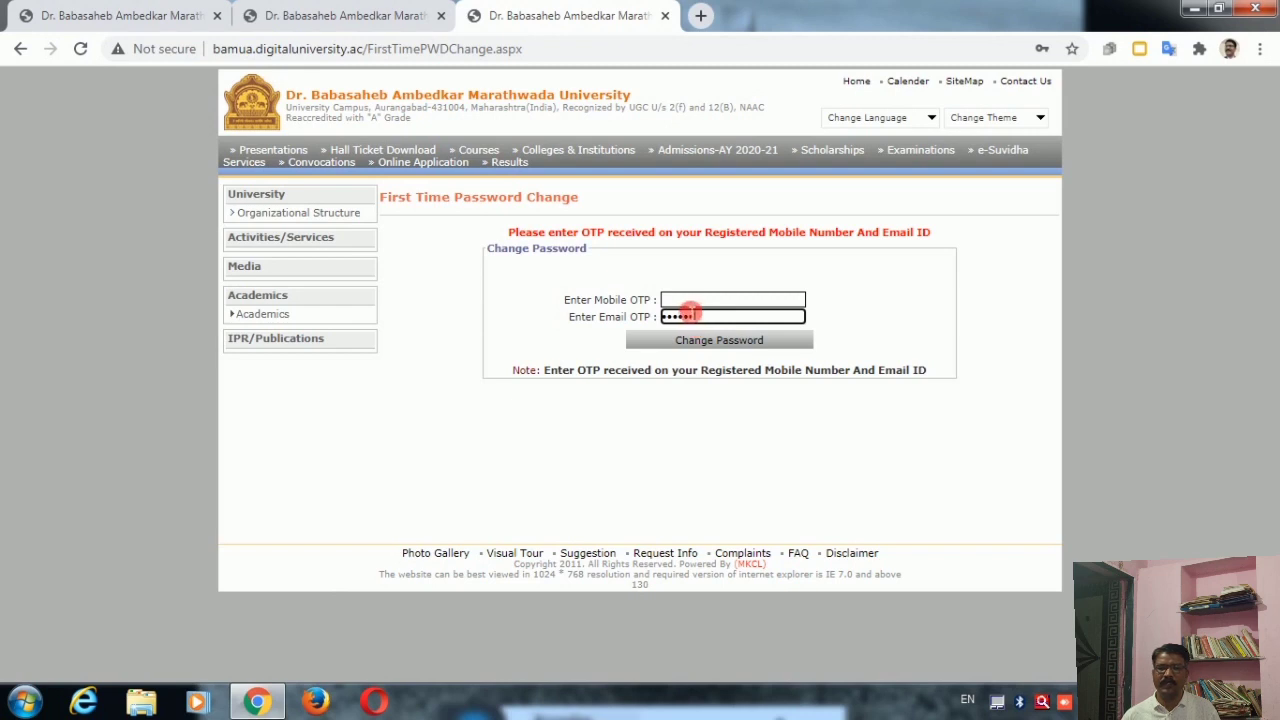
{"action": "left_click", "coordinate": [688, 306]}
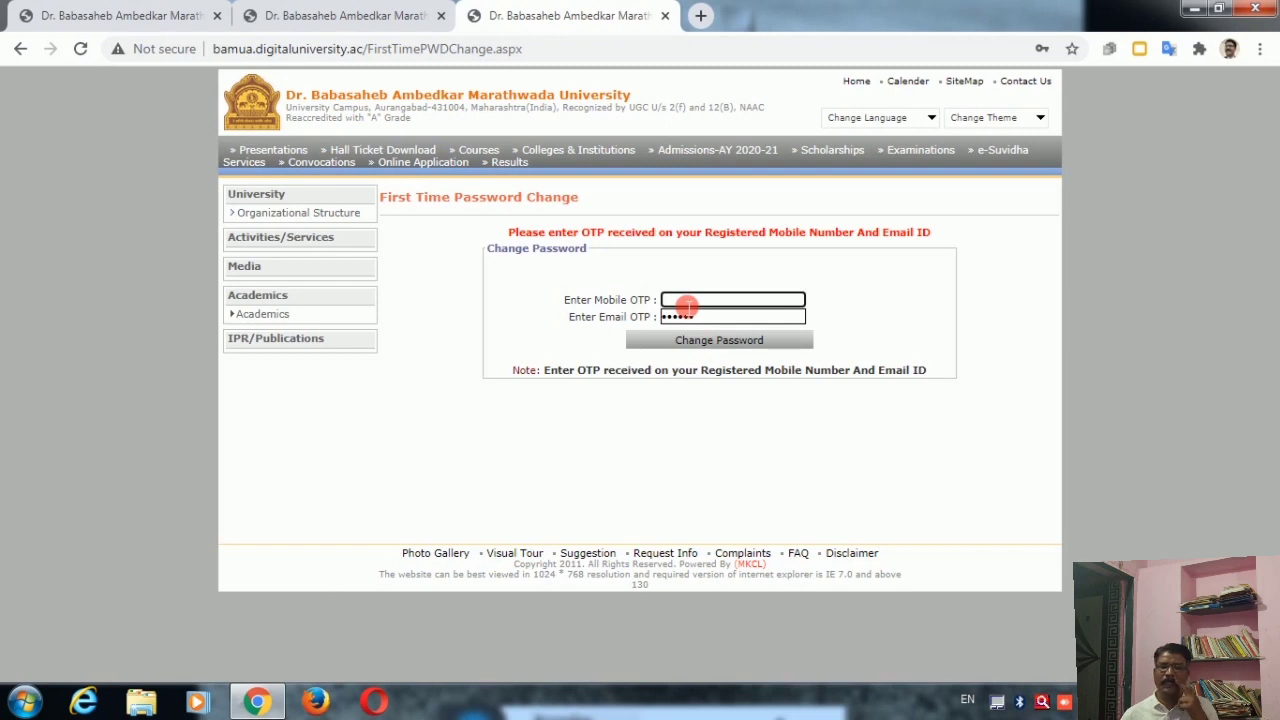
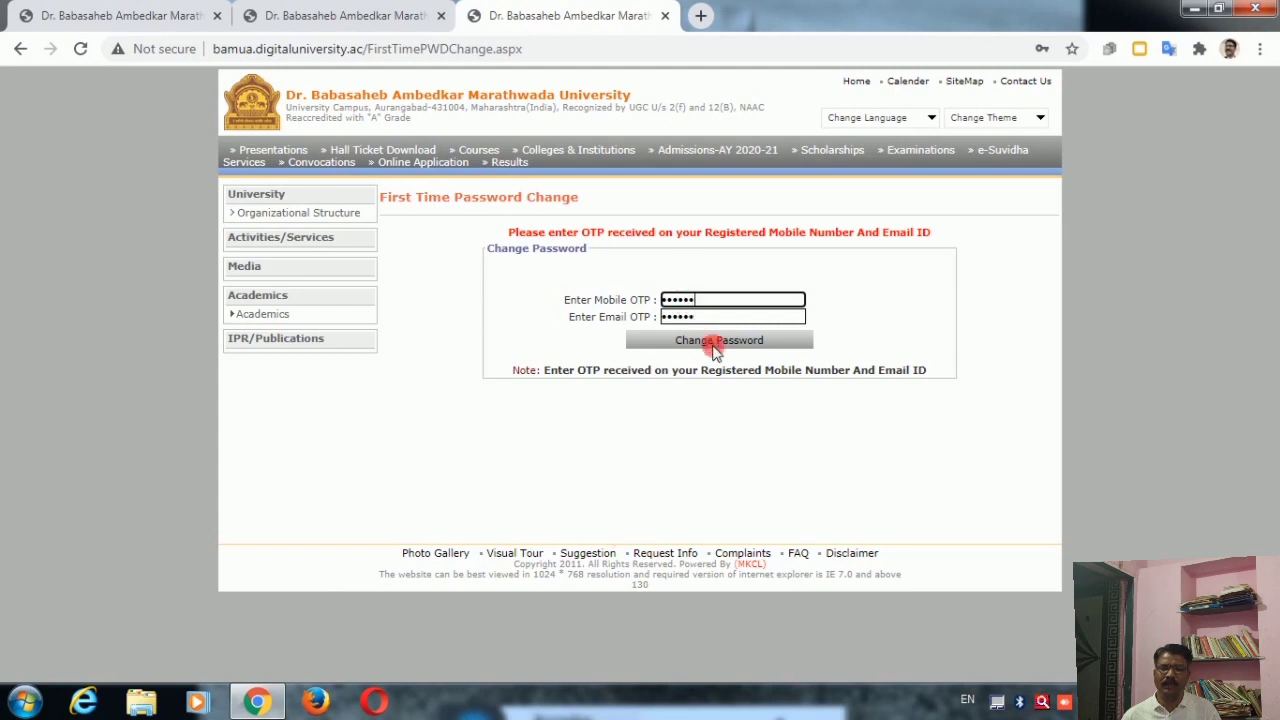
{"action": "left_click", "coordinate": [707, 341]}
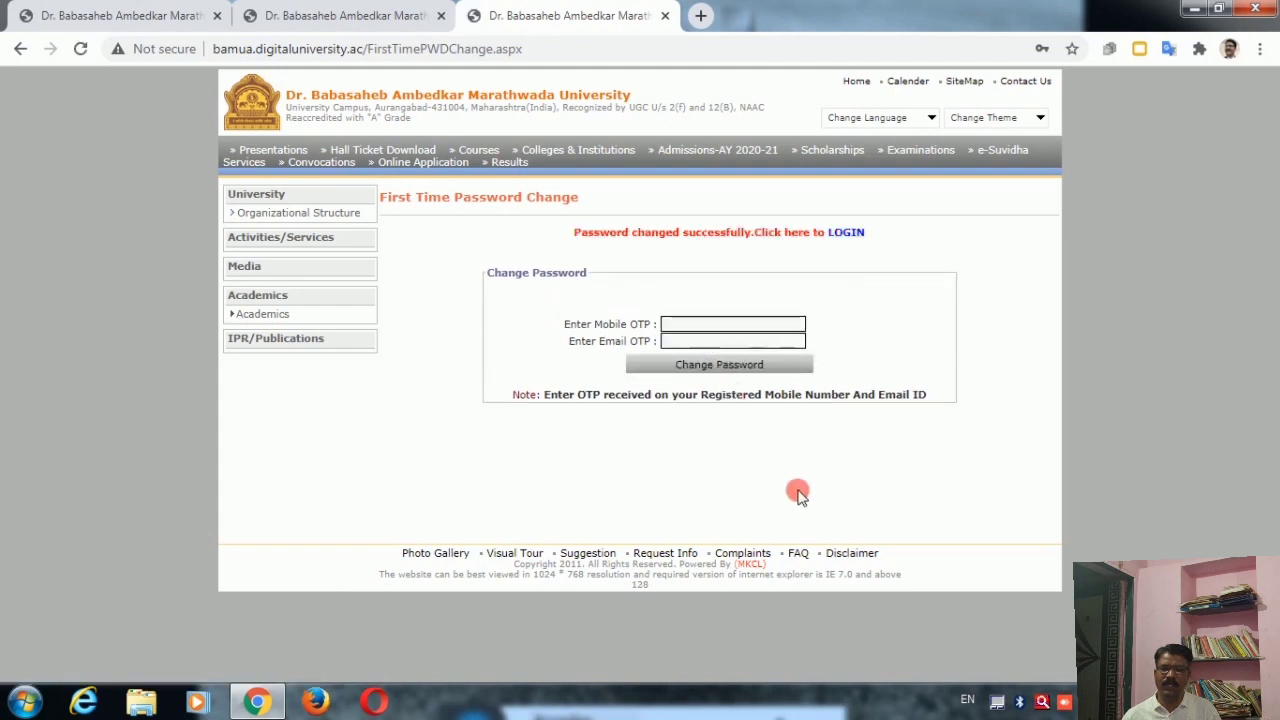
{"action": "left_click", "coordinate": [846, 233]}
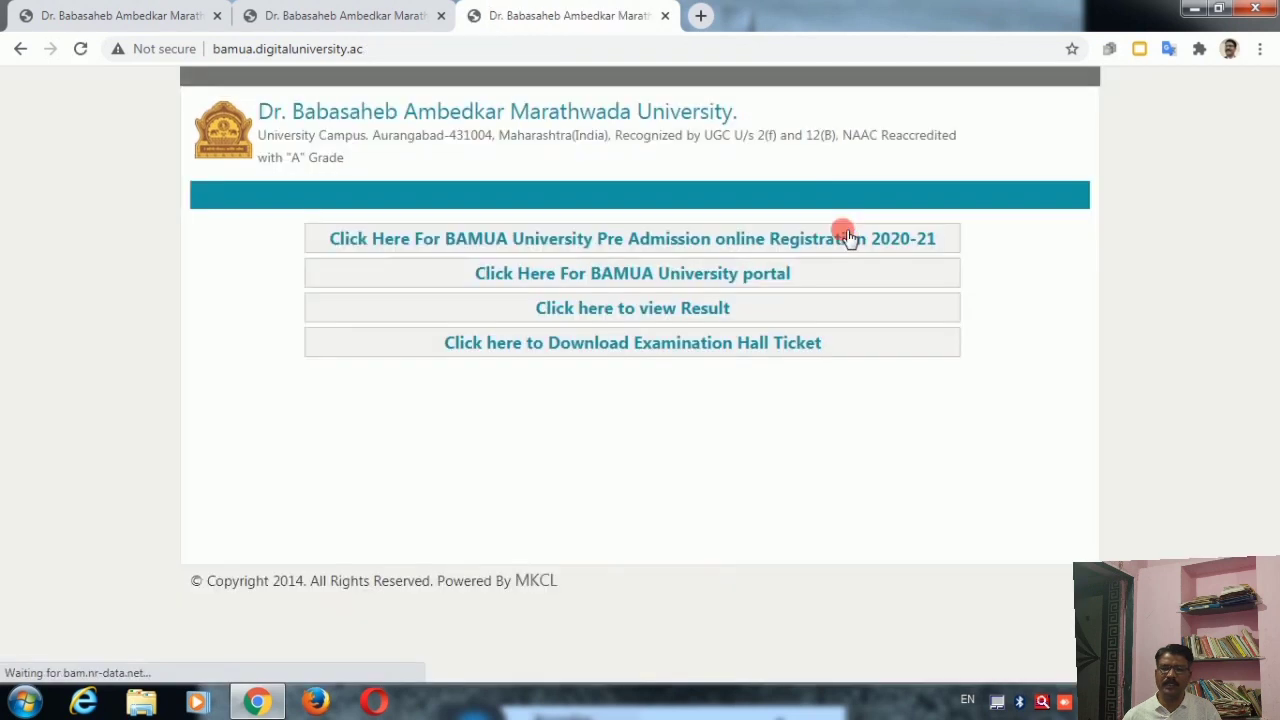
Step: Open the portal login, fill the PRN from autofill, enter the new password and submit
{"action": "left_click", "coordinate": [655, 274]}
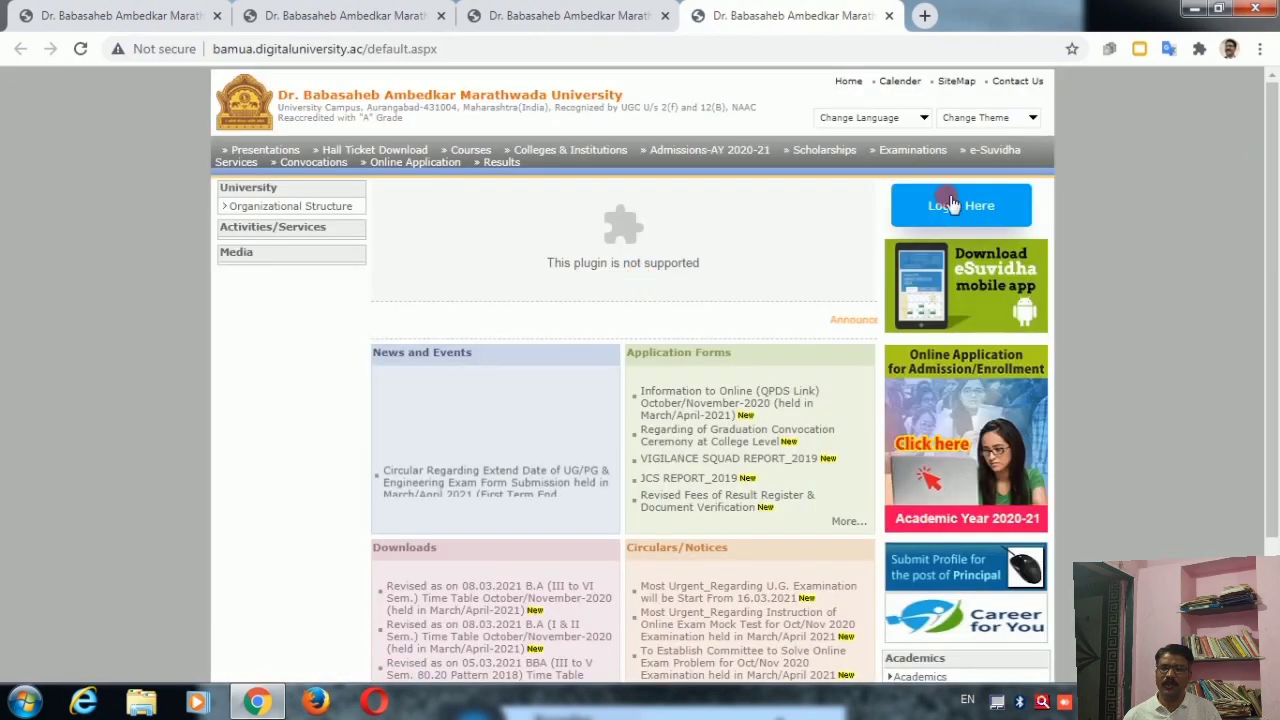
{"action": "left_click", "coordinate": [956, 210]}
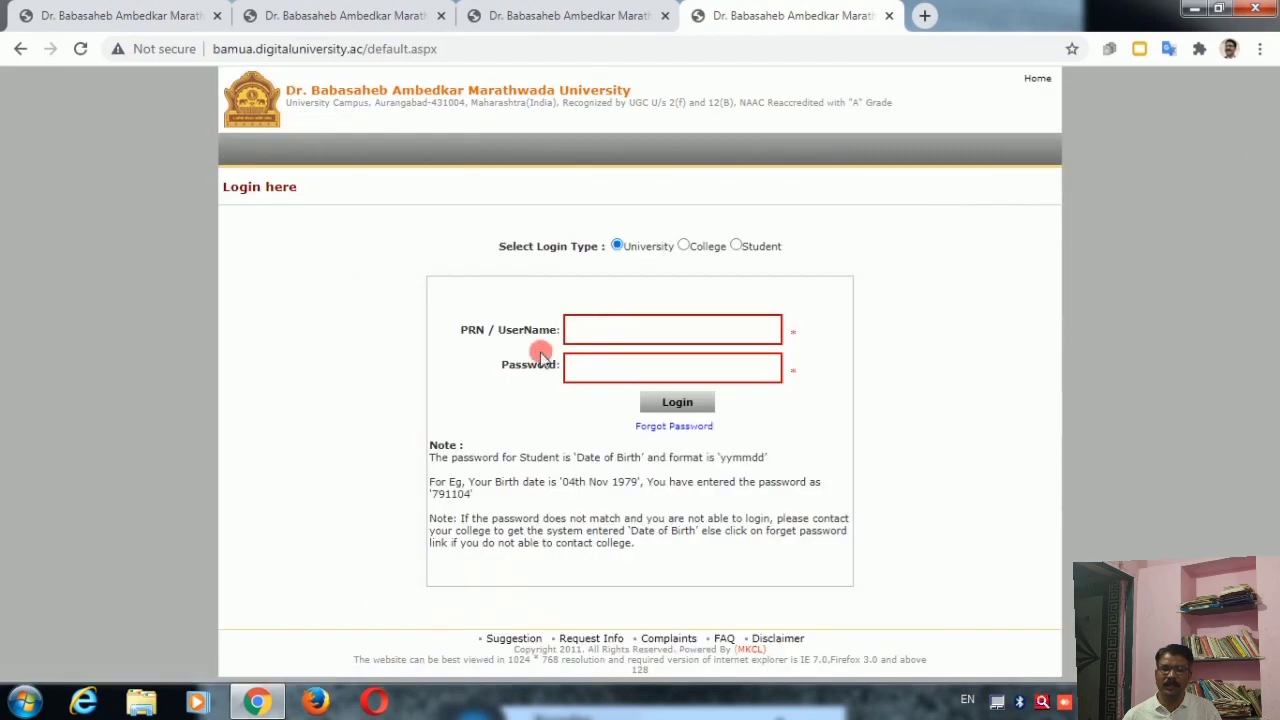
{"action": "left_click", "coordinate": [582, 330]}
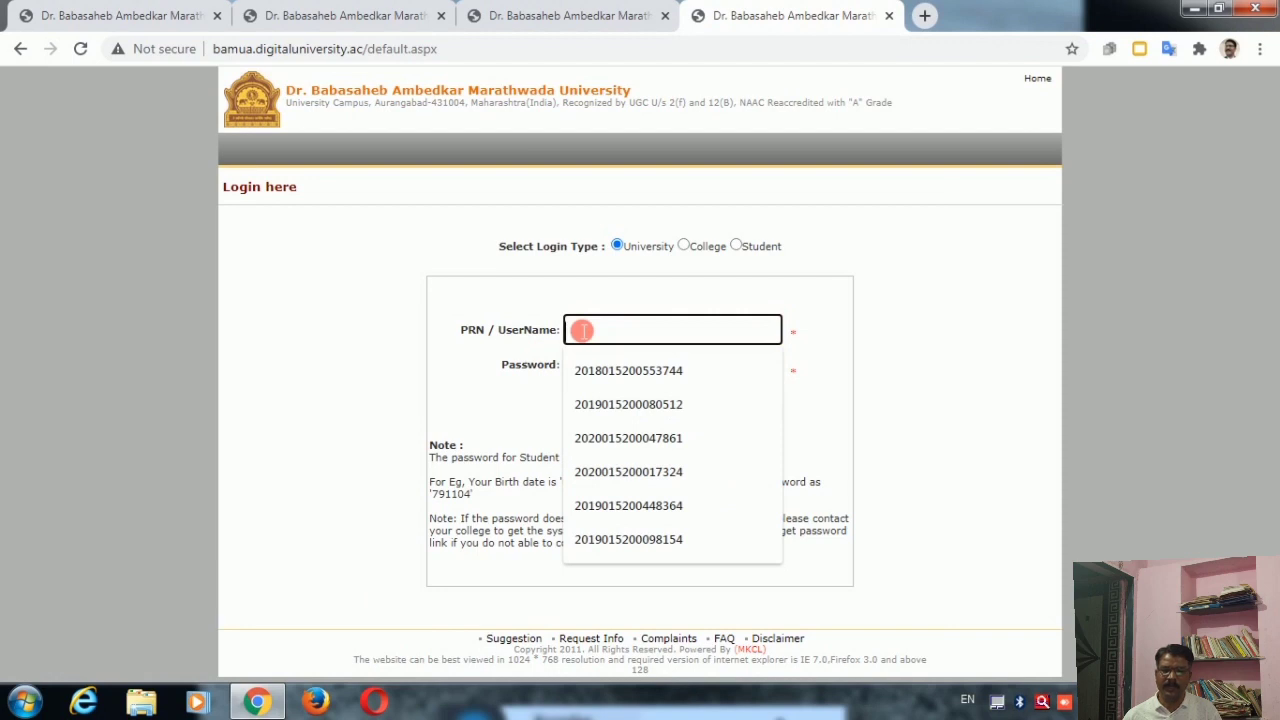
{"action": "left_click", "coordinate": [645, 541]}
{"action": "left_click", "coordinate": [603, 372]}
{"action": "type", "text": "•••••"}
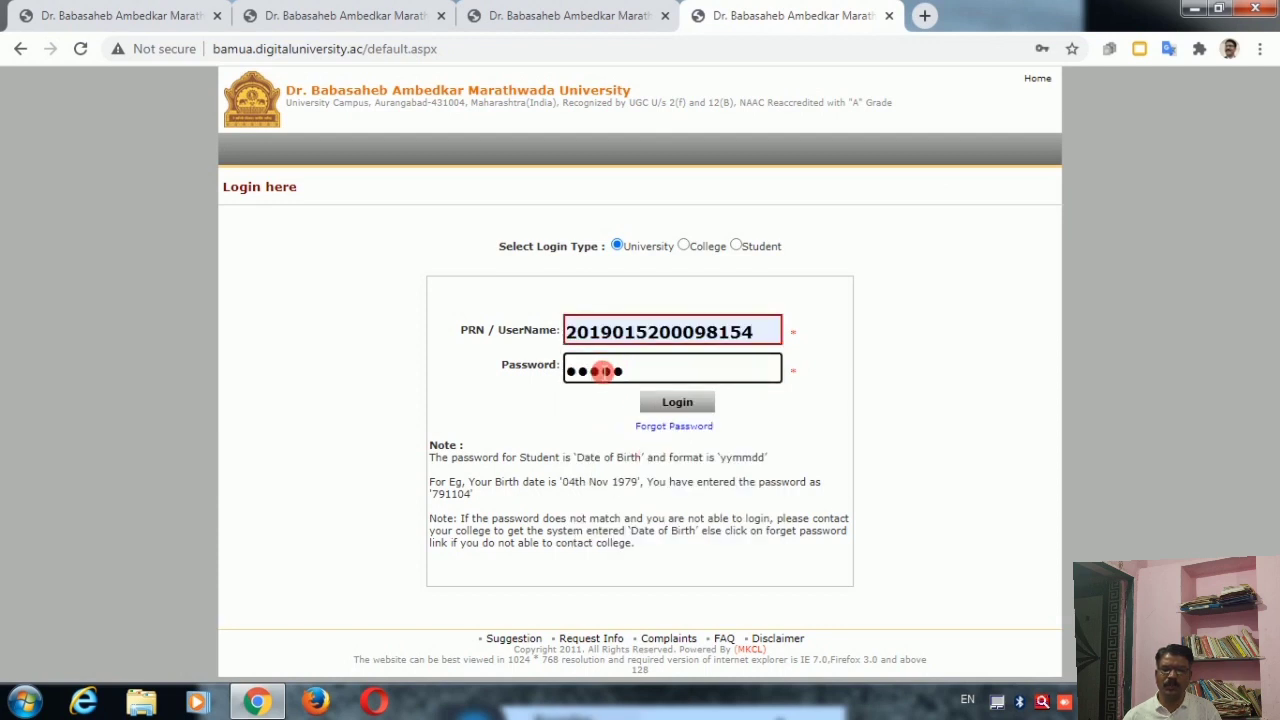
{"action": "type", "text": "••••"}
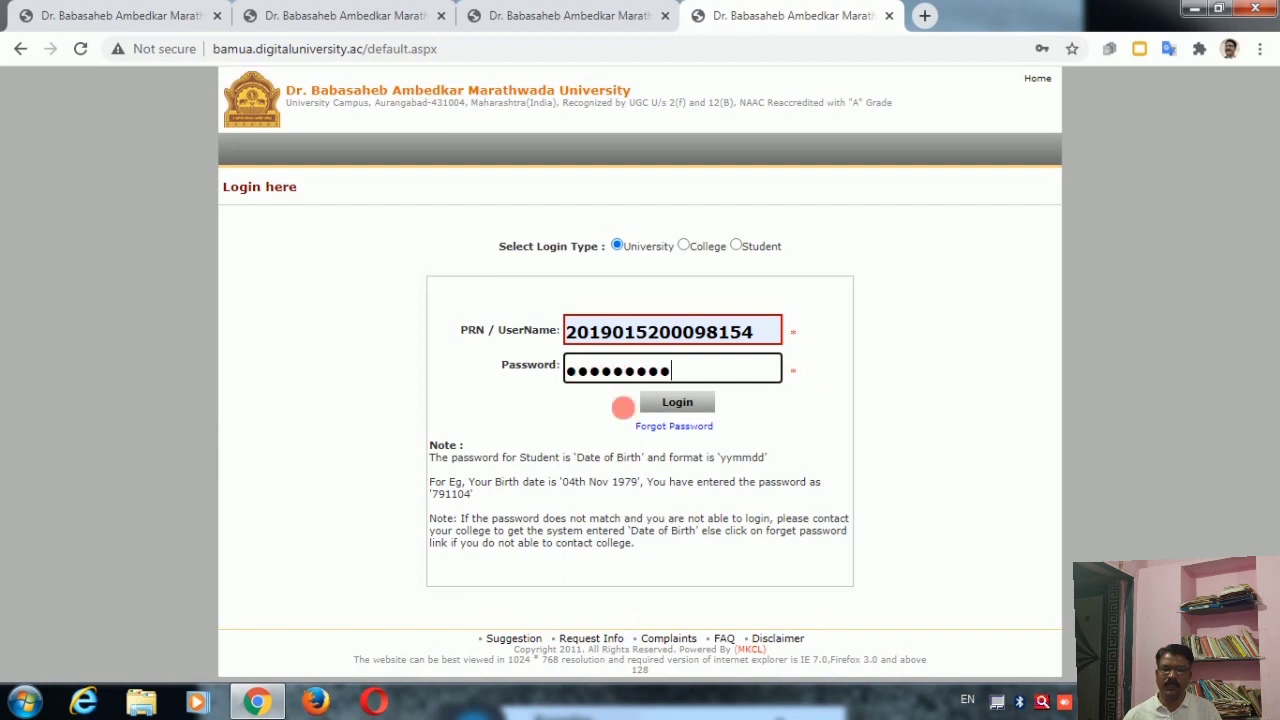
{"action": "left_click", "coordinate": [672, 403]}
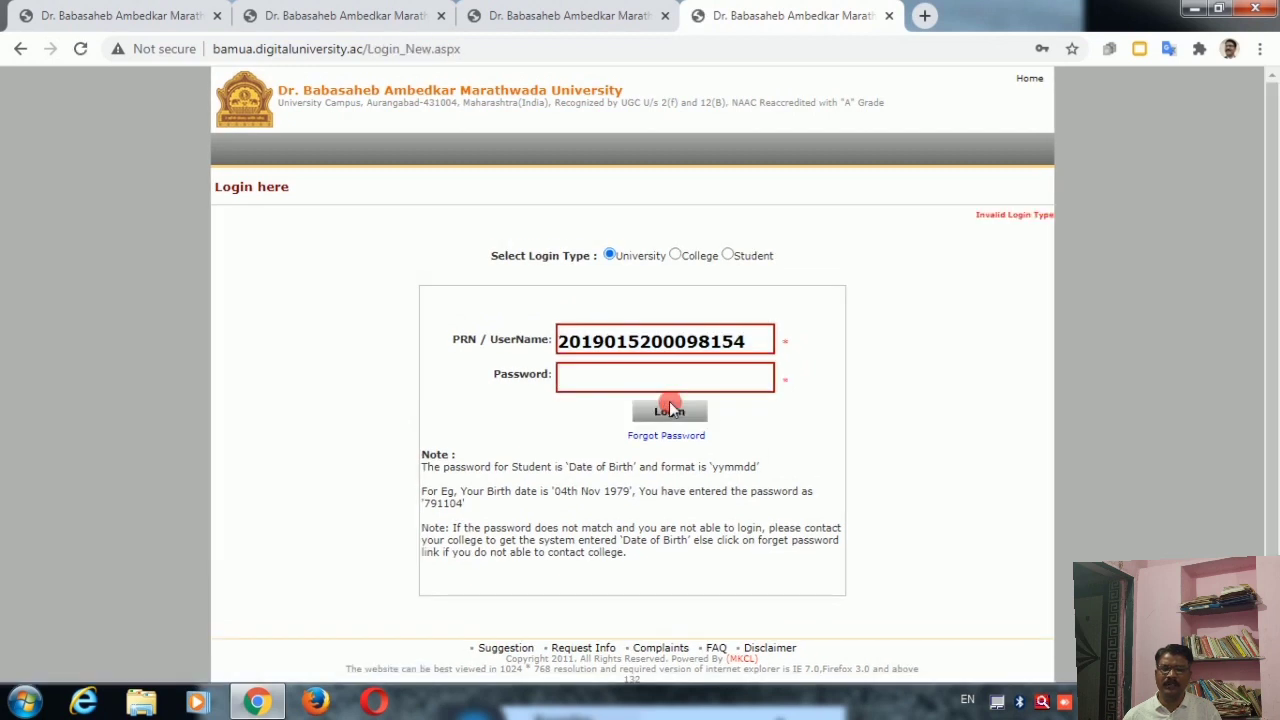
Step: Choose Student as the login type, re-enter the new password and log in
{"action": "left_click", "coordinate": [727, 255]}
{"action": "left_click", "coordinate": [611, 388]}
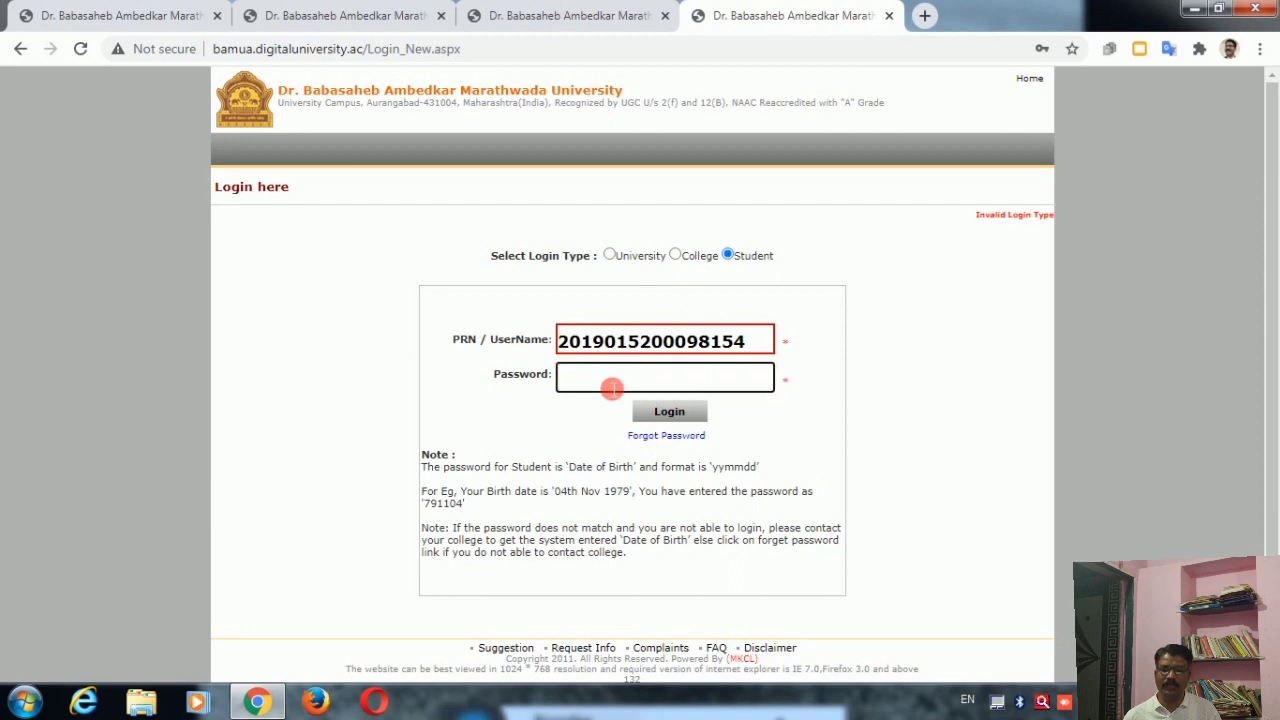
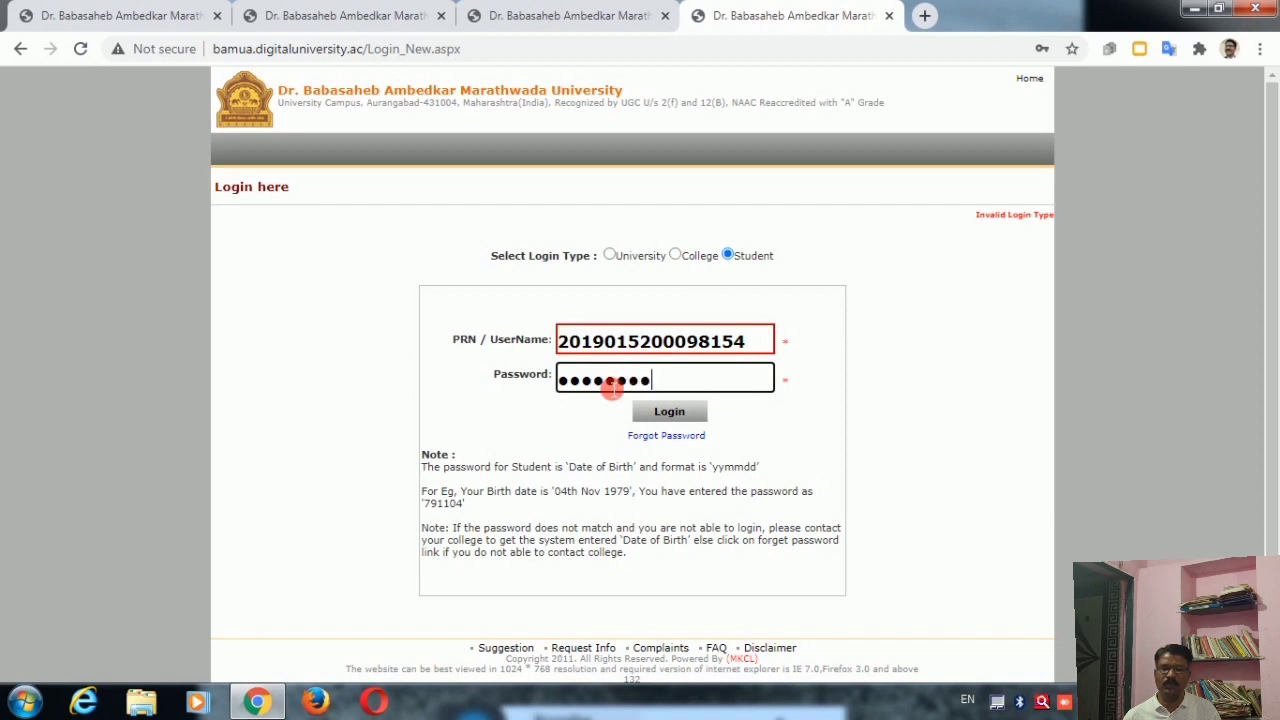
{"action": "left_click", "coordinate": [661, 414]}
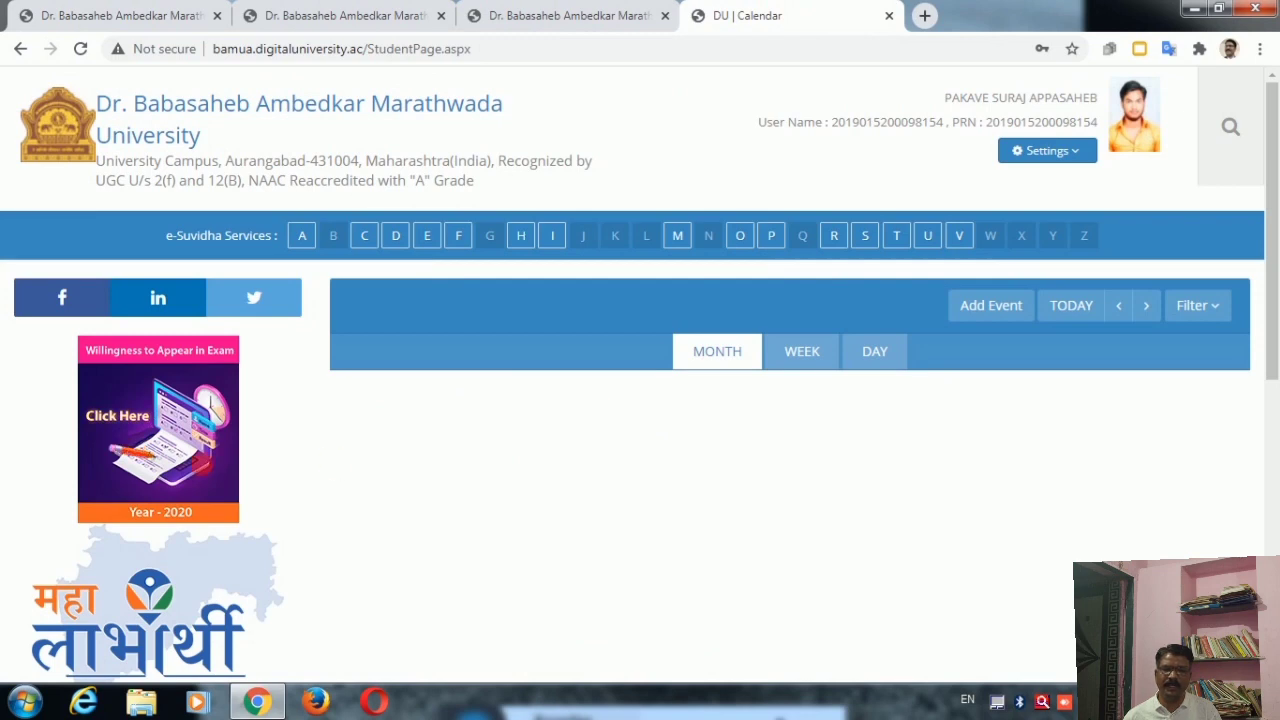
Step: Apply for F.Y.B.Sc. Second Semester willingness, choosing Online exam mode and Self Mode
{"action": "left_click", "coordinate": [168, 452]}
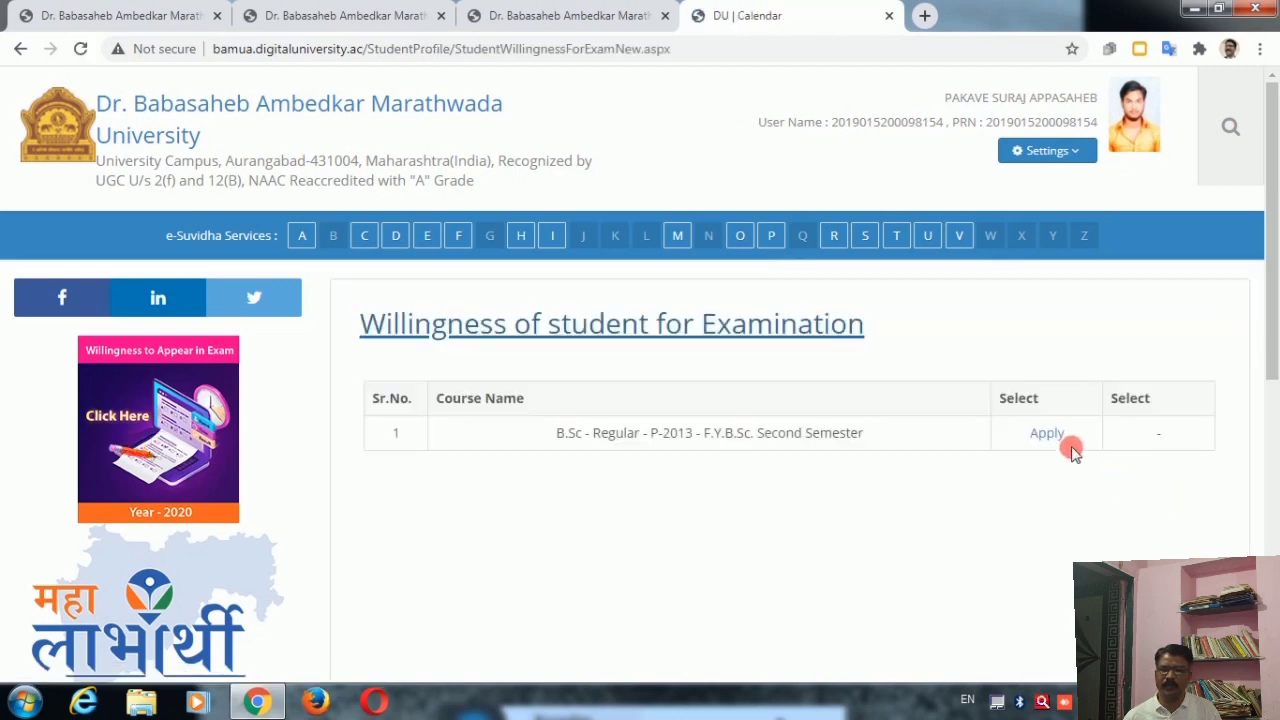
{"action": "left_click", "coordinate": [1045, 436]}
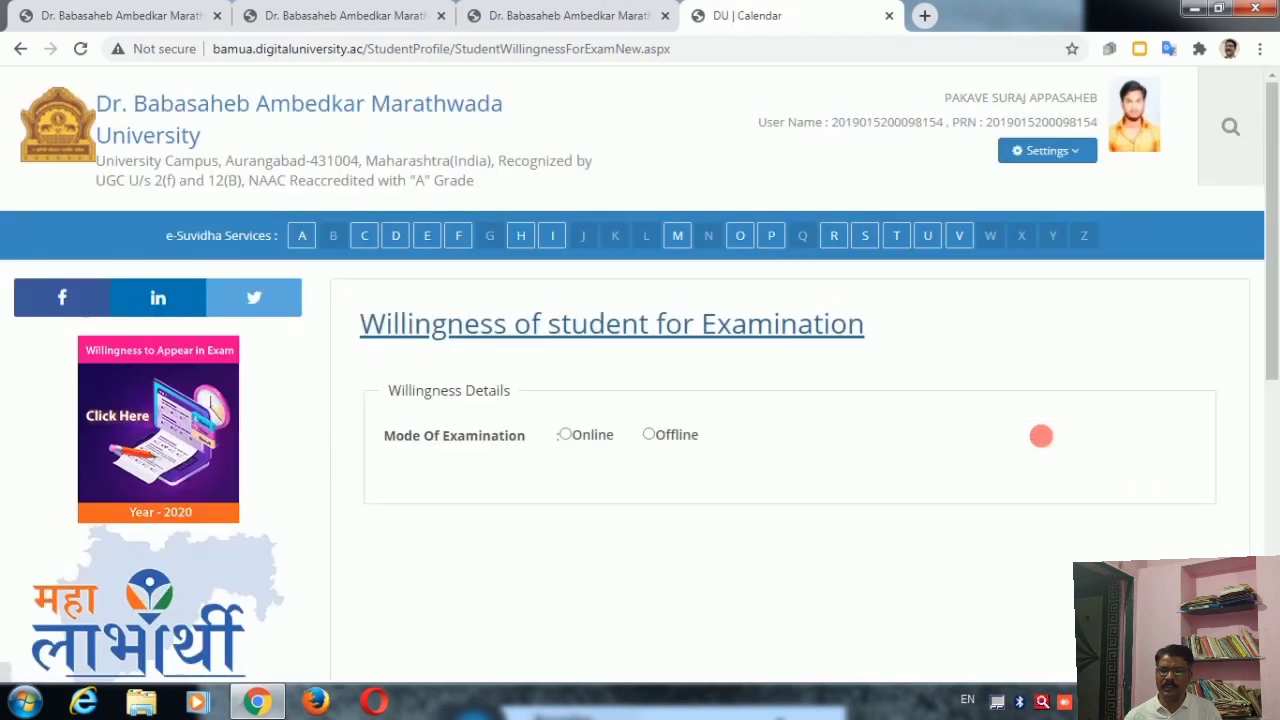
{"action": "left_click", "coordinate": [566, 435]}
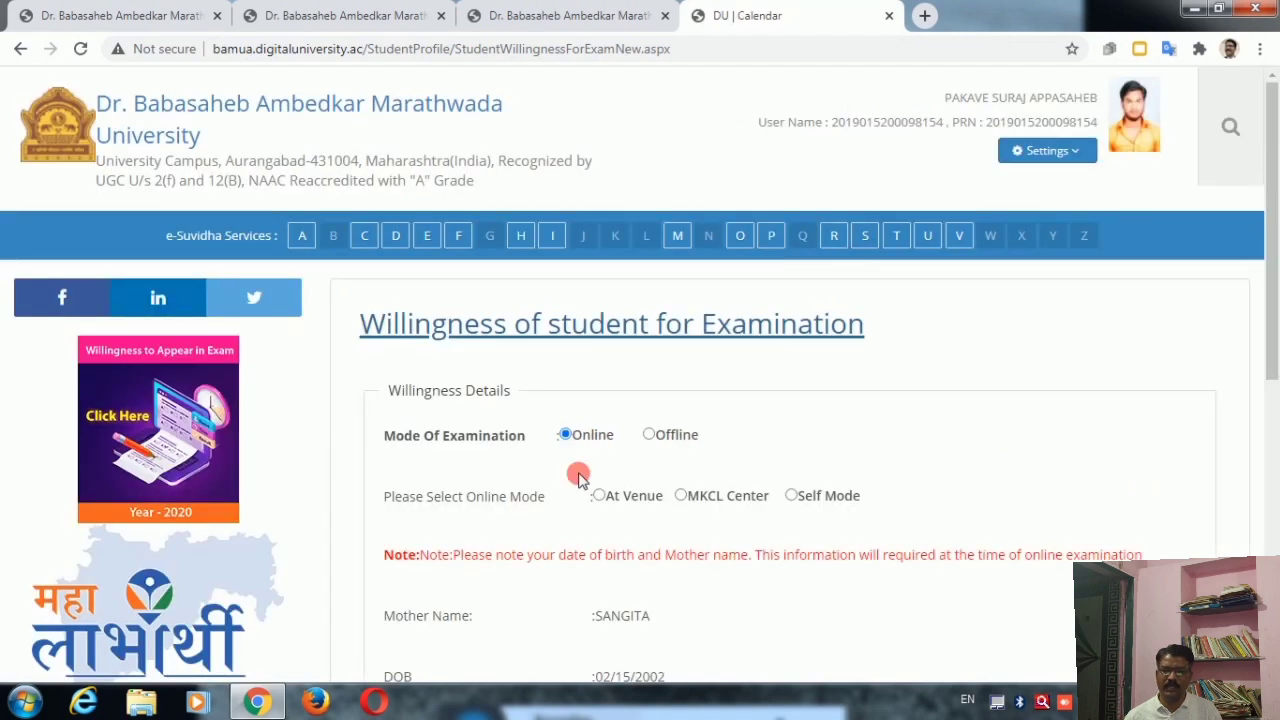
{"action": "scroll", "coordinate": [580, 478], "scroll_direction": "down", "scroll_amount": 1}
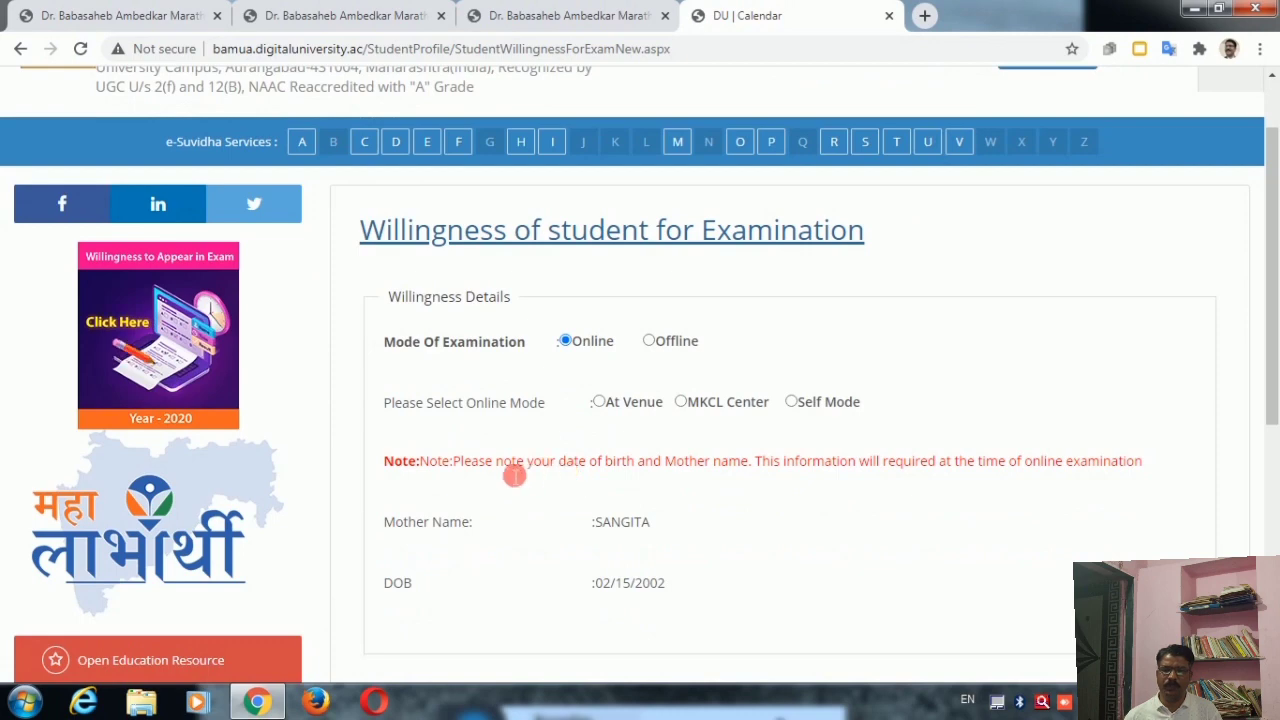
{"action": "left_click", "coordinate": [794, 404]}
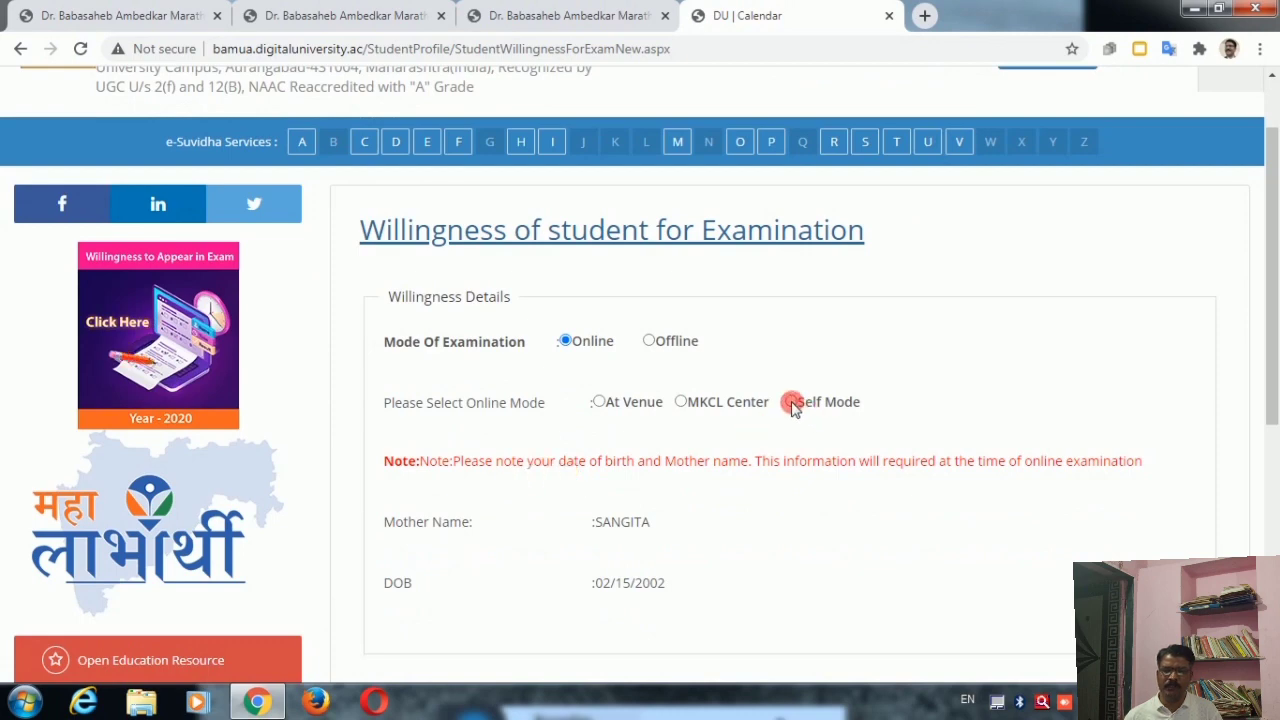
{"action": "scroll", "coordinate": [730, 505], "scroll_direction": "down", "scroll_amount": 2}
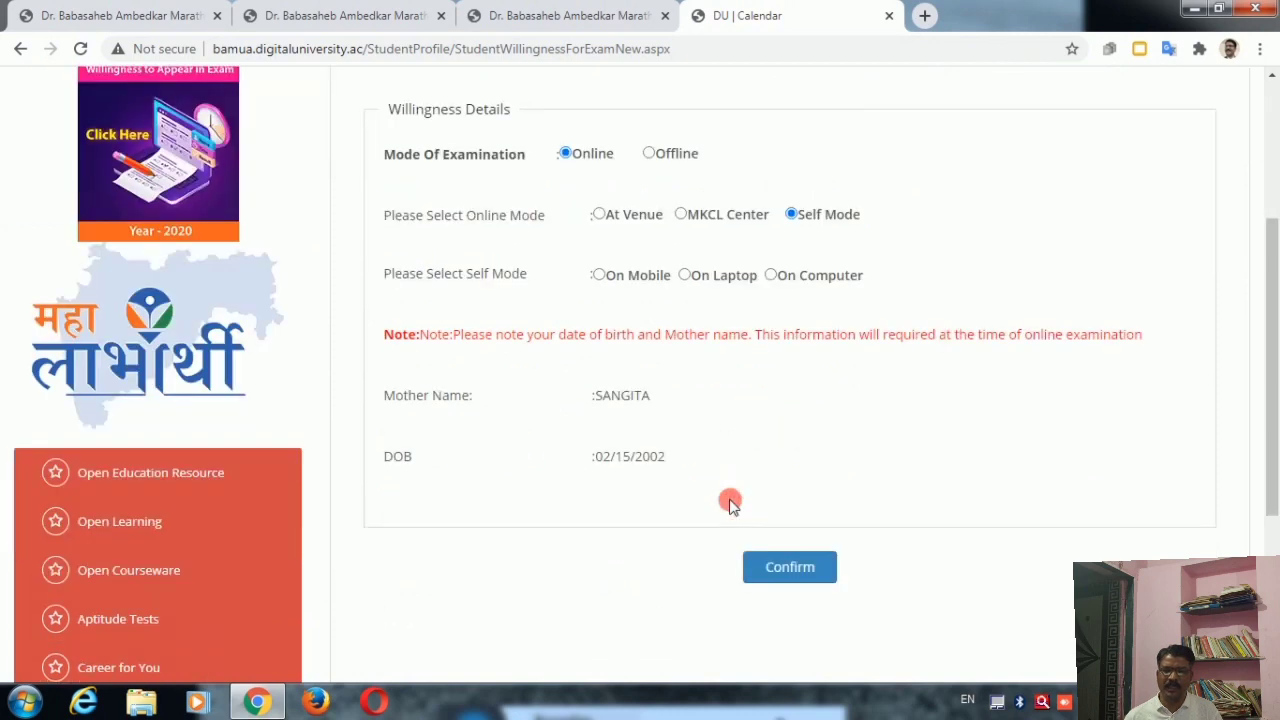
{"action": "left_click", "coordinate": [790, 568]}
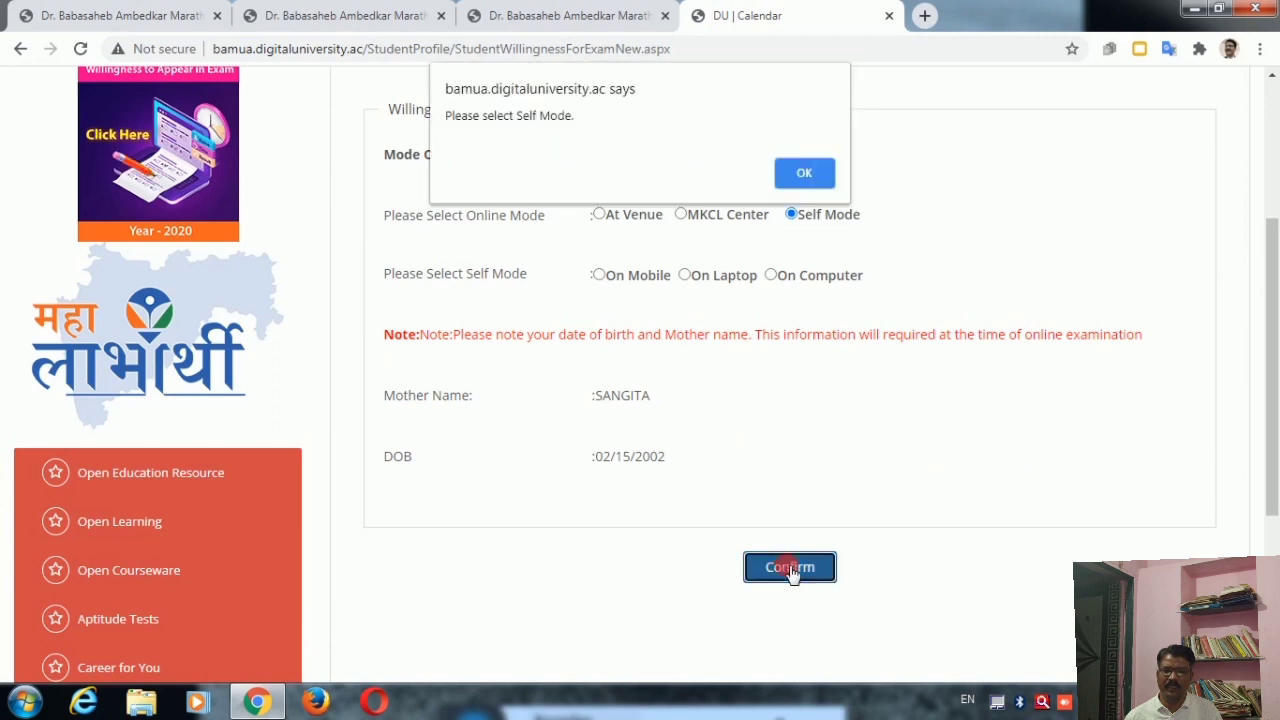
Step: Select On Mobile, save the willingness form, and download and open Willingness (1).pdf
{"action": "left_click", "coordinate": [804, 174]}
{"action": "left_click", "coordinate": [600, 276]}
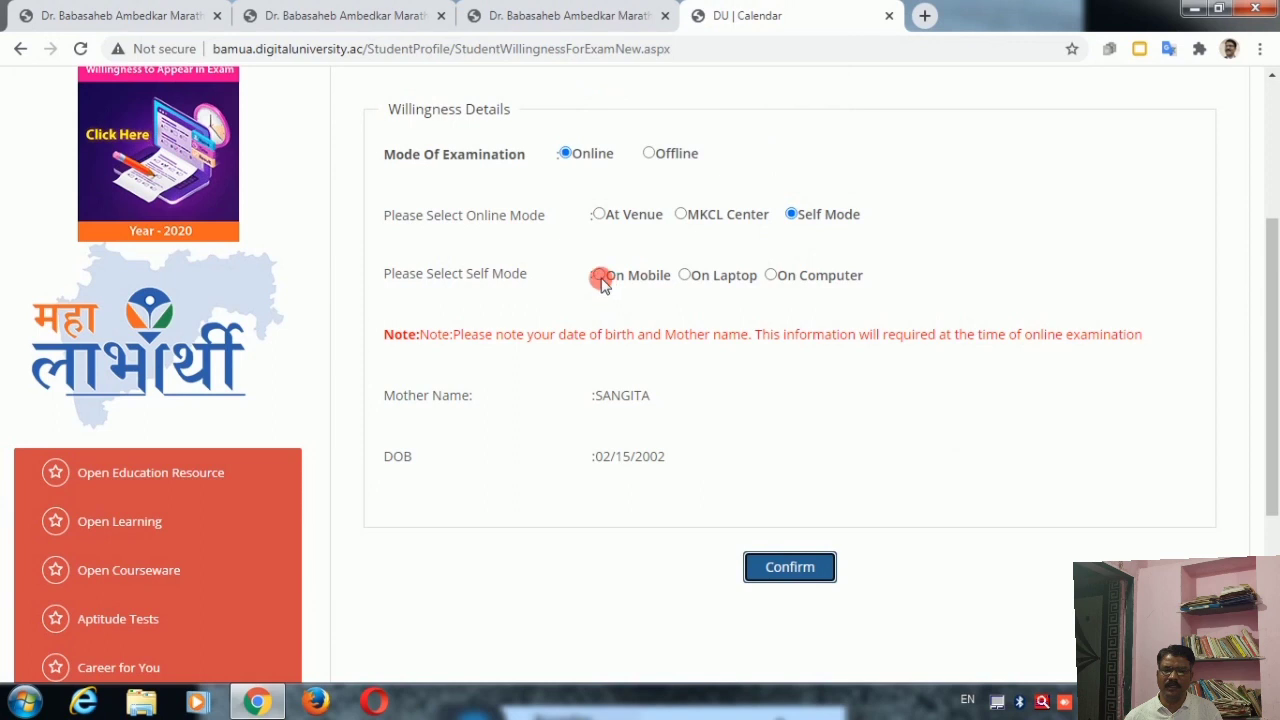
{"action": "scroll", "coordinate": [725, 467], "scroll_direction": "down", "scroll_amount": 2}
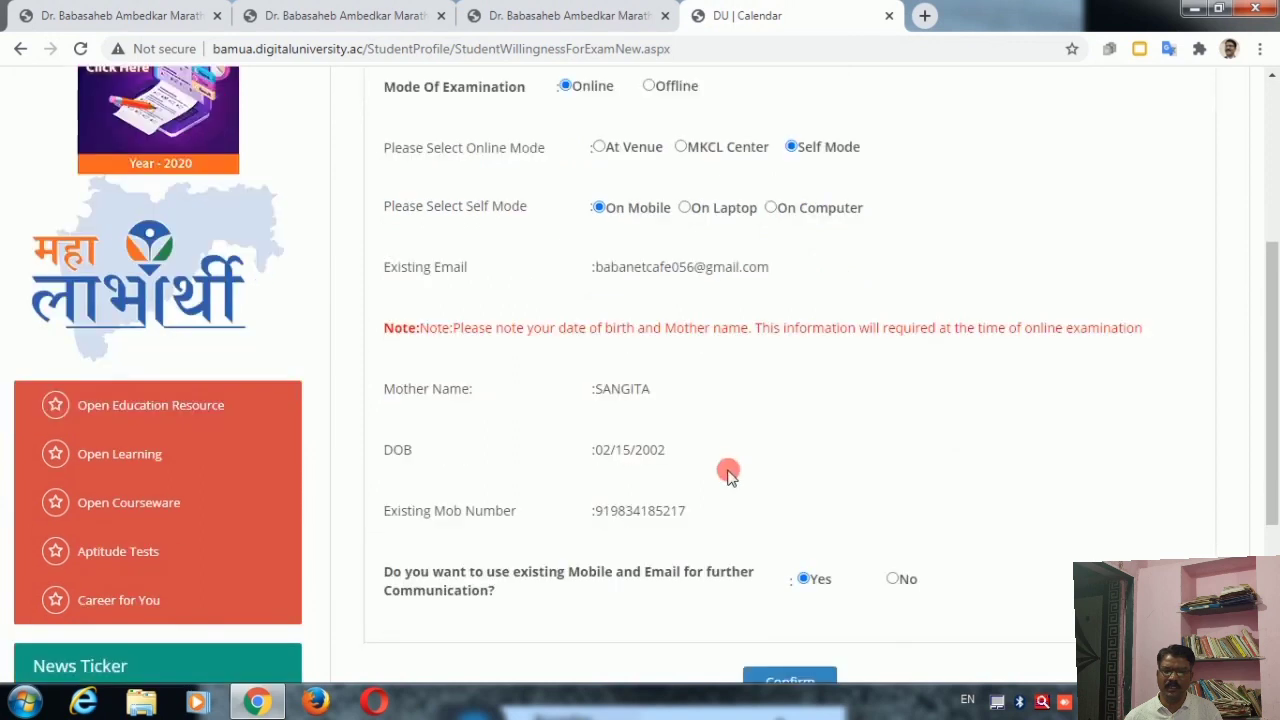
{"action": "left_click", "coordinate": [785, 562]}
{"action": "left_click", "coordinate": [787, 564]}
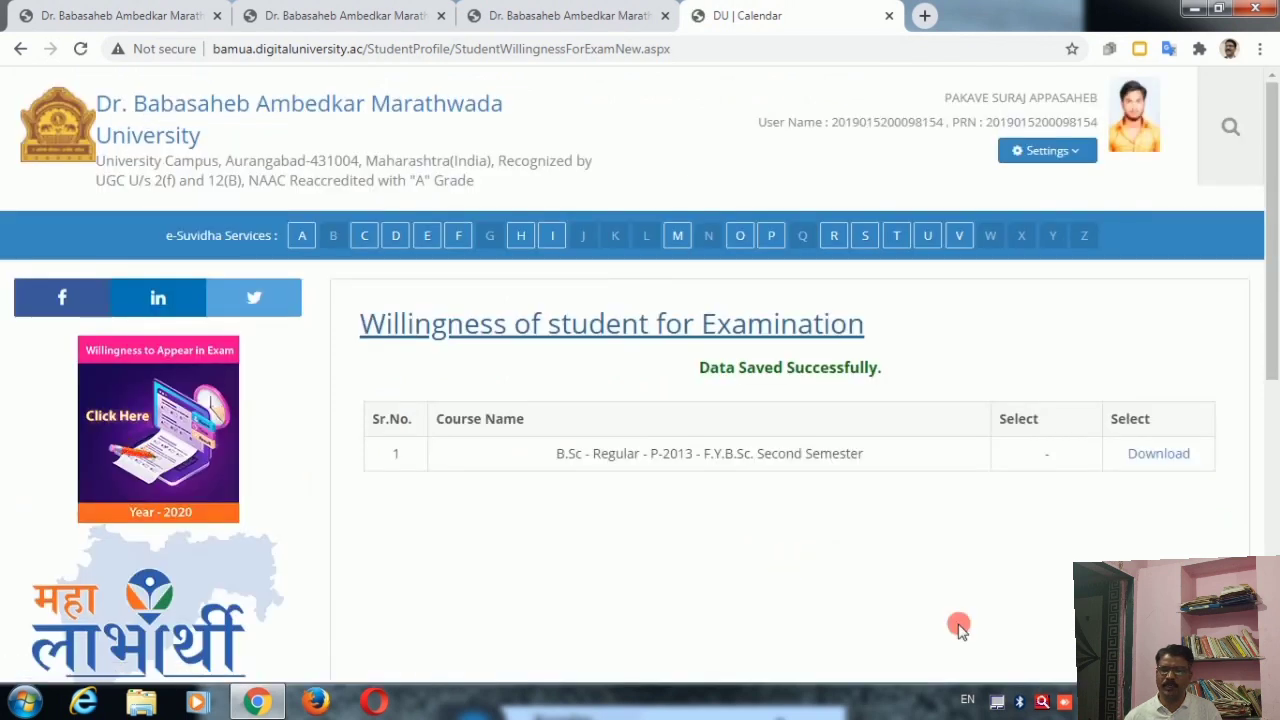
{"action": "left_click", "coordinate": [1157, 455]}
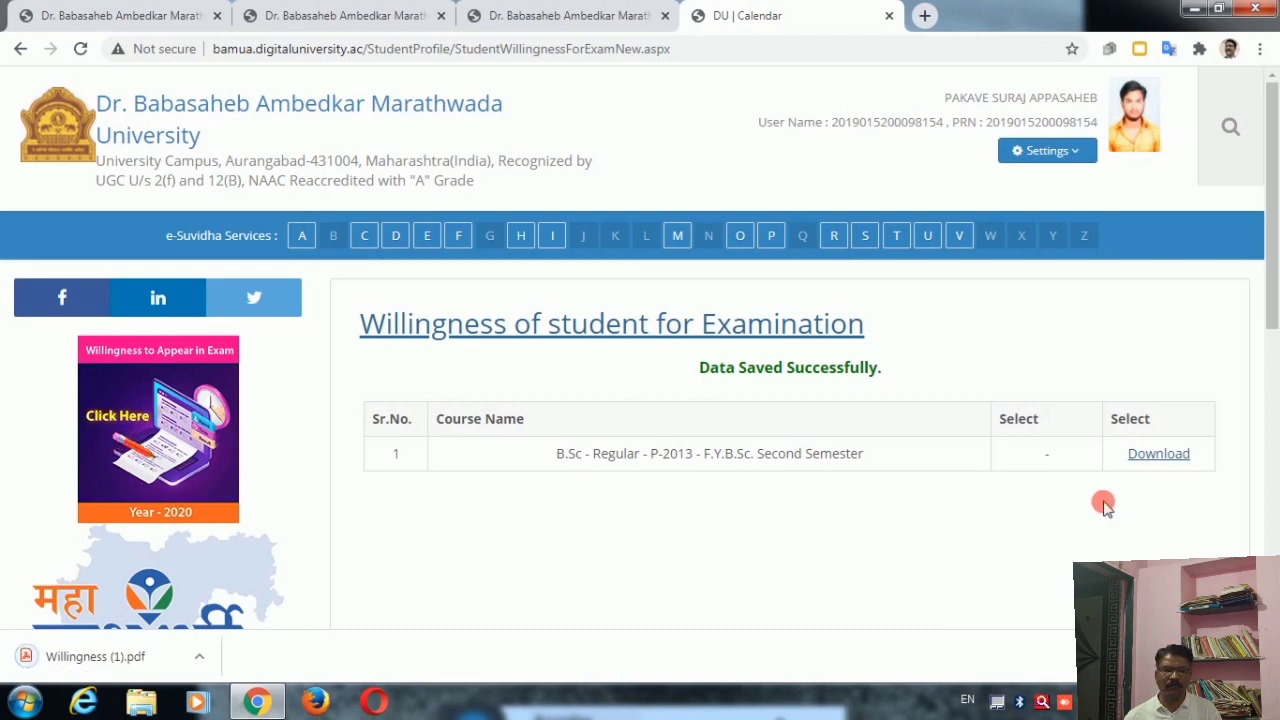
{"action": "left_click", "coordinate": [62, 656]}
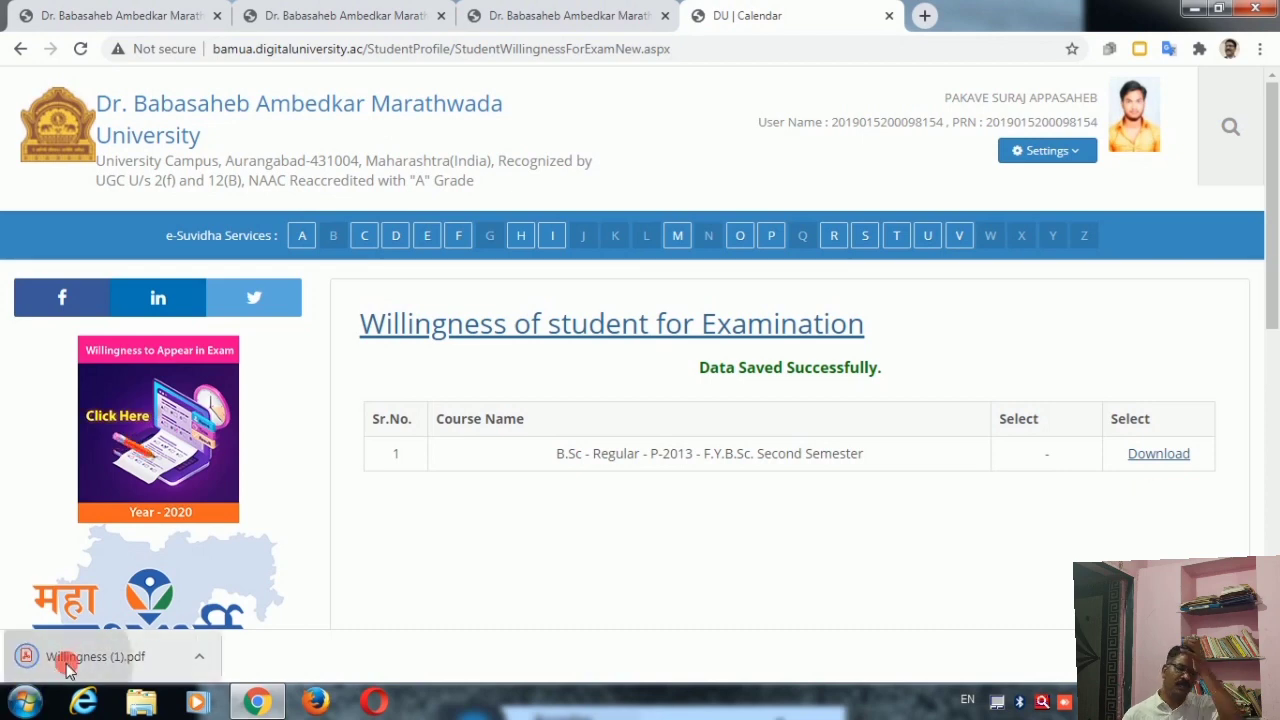